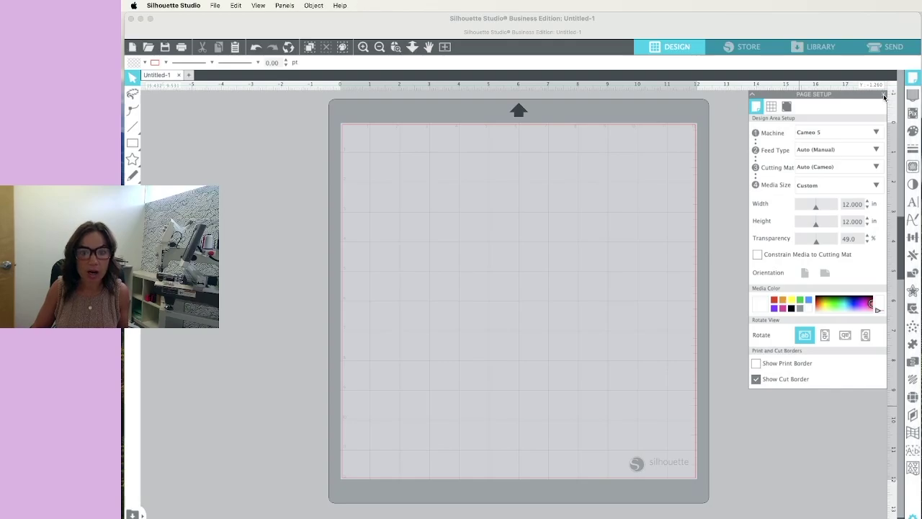
- Close the Page Setup panel after reviewing the default 12 × 12 Custom media settings
click(905, 77)
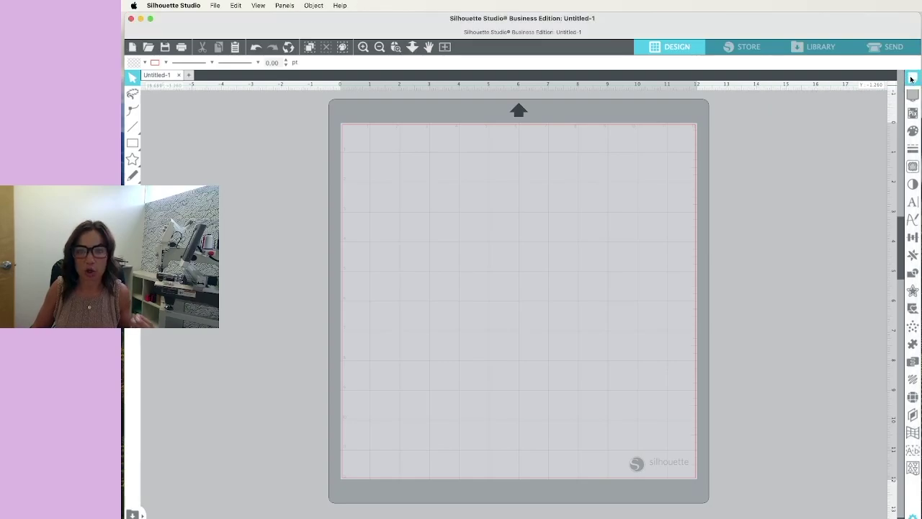
- Set the machine to Auto (Cameo 5) and the media size to Printer, 8.5 × 11 in
click(911, 78)
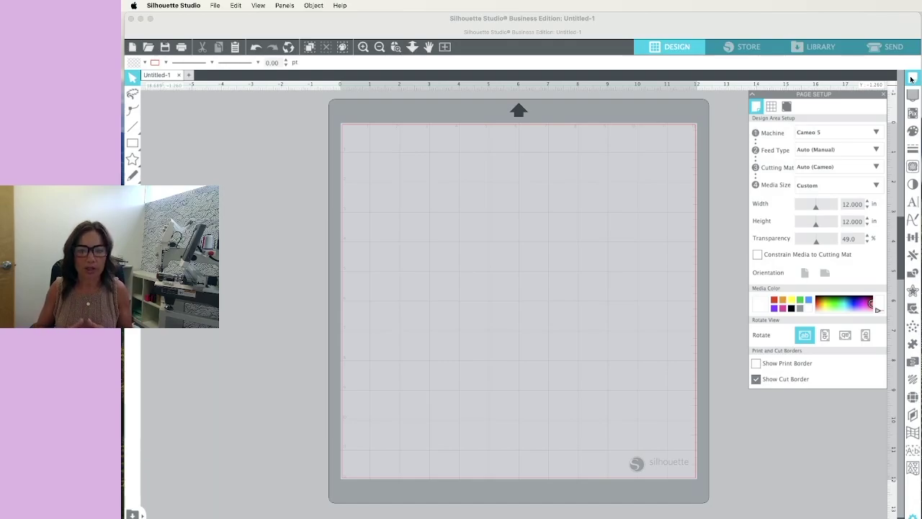
click(812, 138)
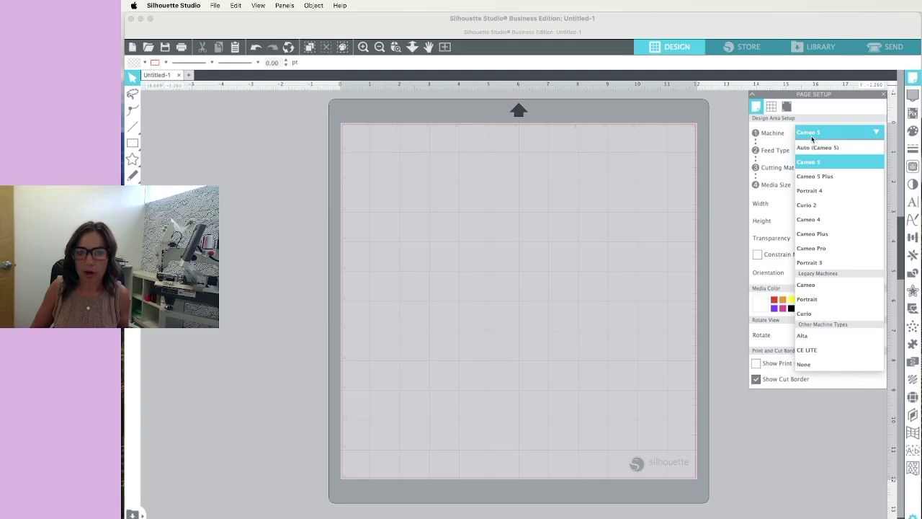
click(812, 150)
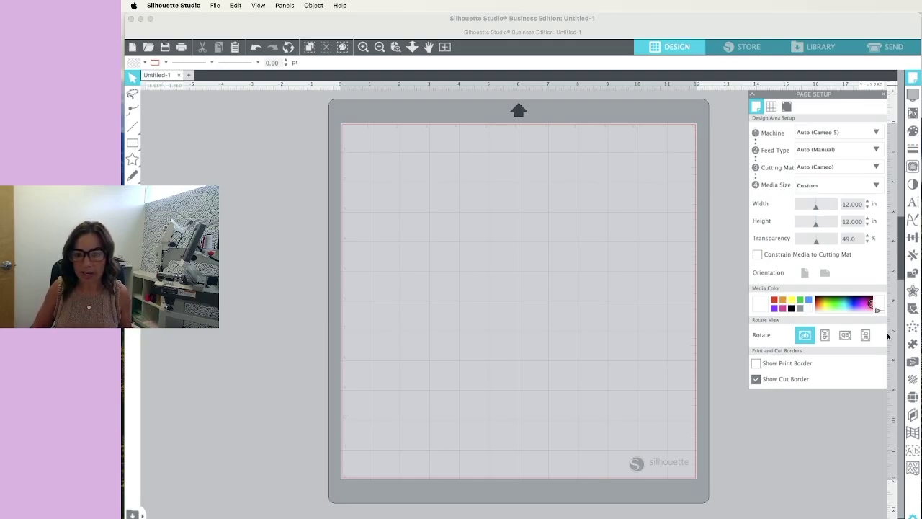
click(829, 188)
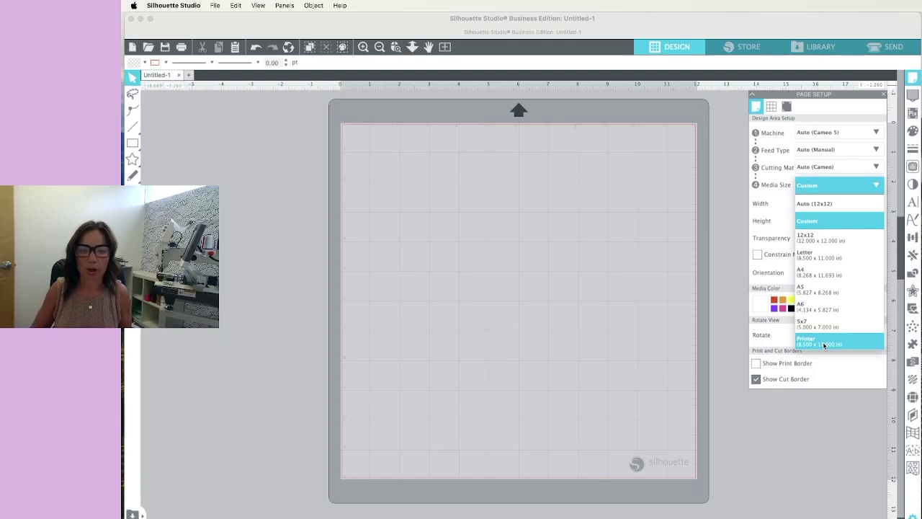
click(823, 342)
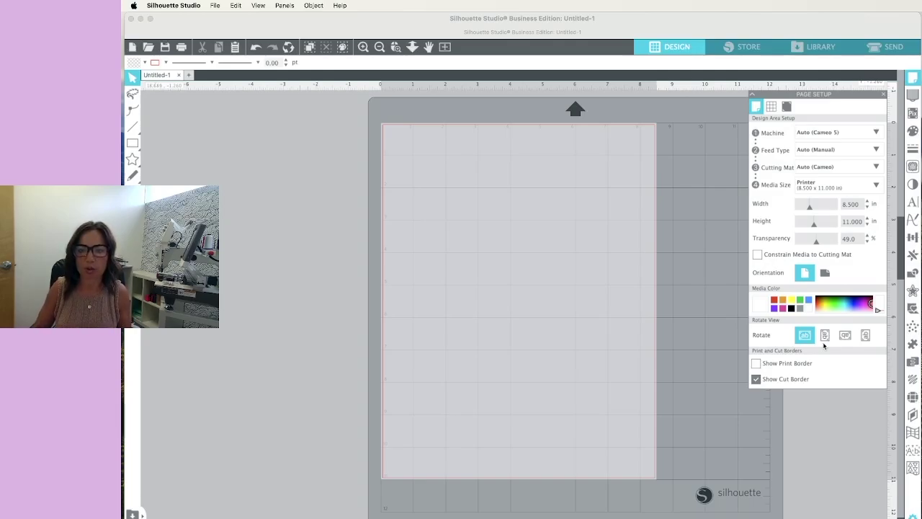
click(217, 6)
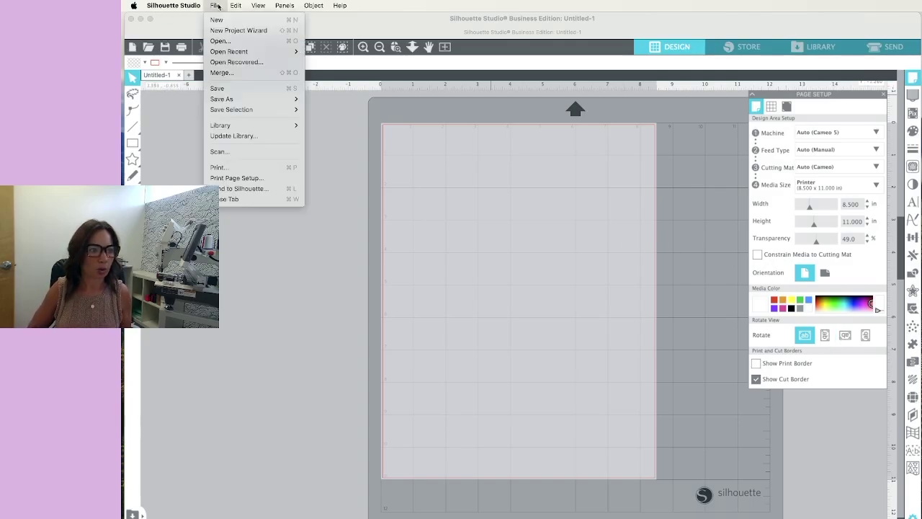
- Format printing for the EPSON ET-2800 Series on US Letter paper in Print Page Setup
click(237, 178)
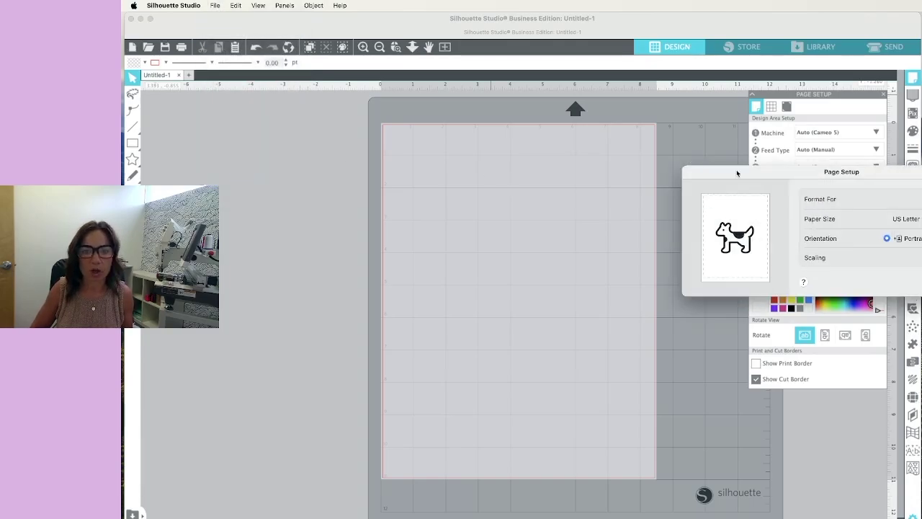
drag(737, 173, 438, 181)
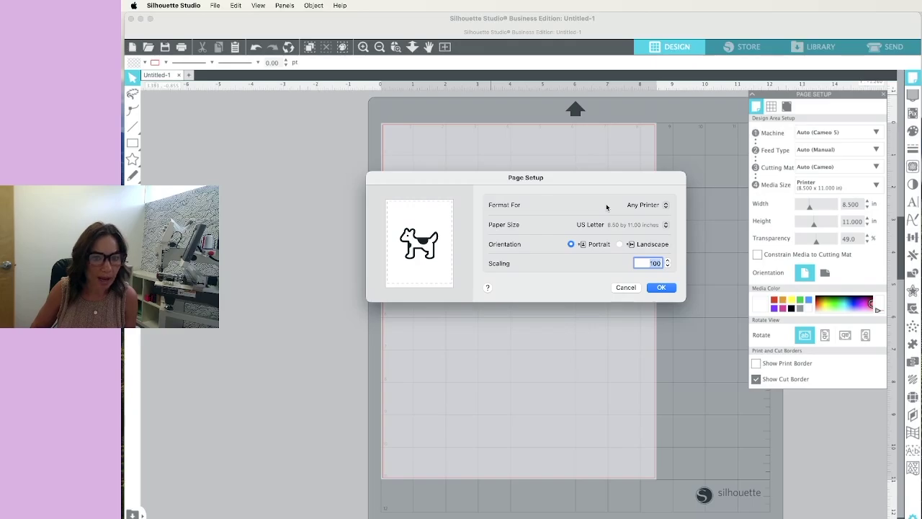
click(644, 208)
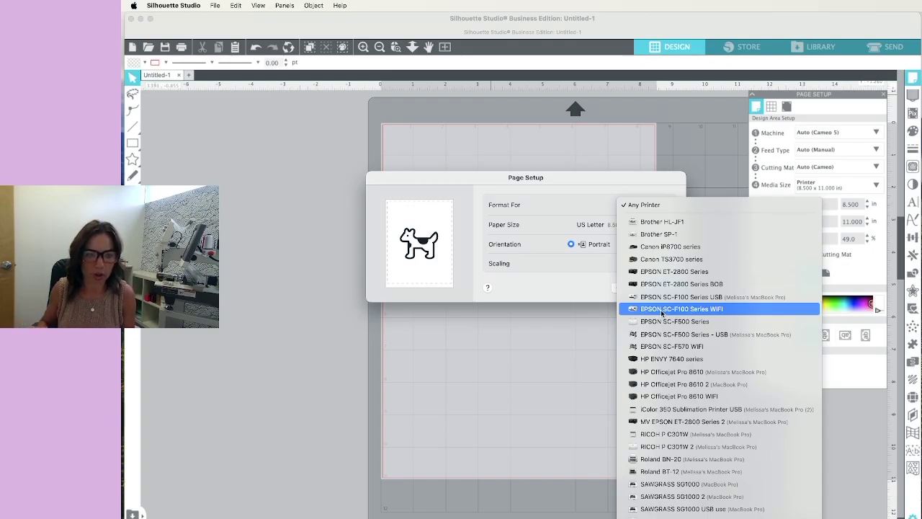
click(661, 273)
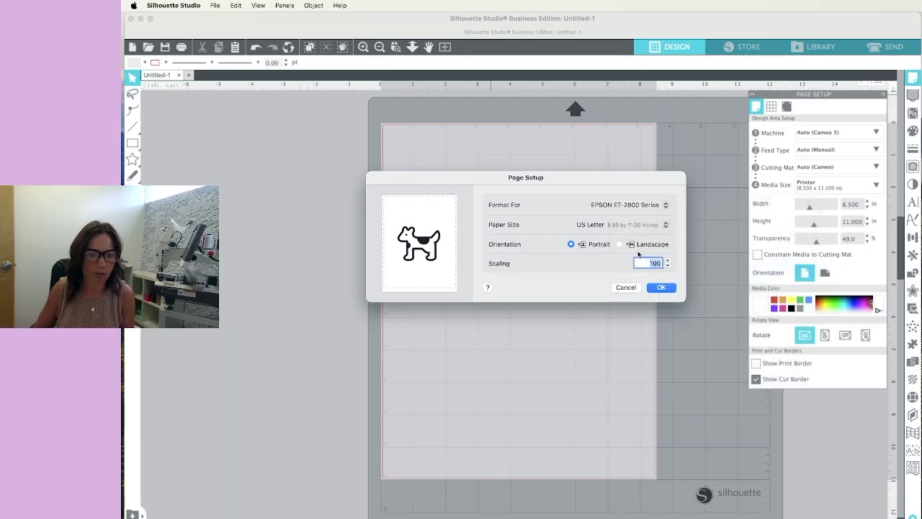
click(586, 224)
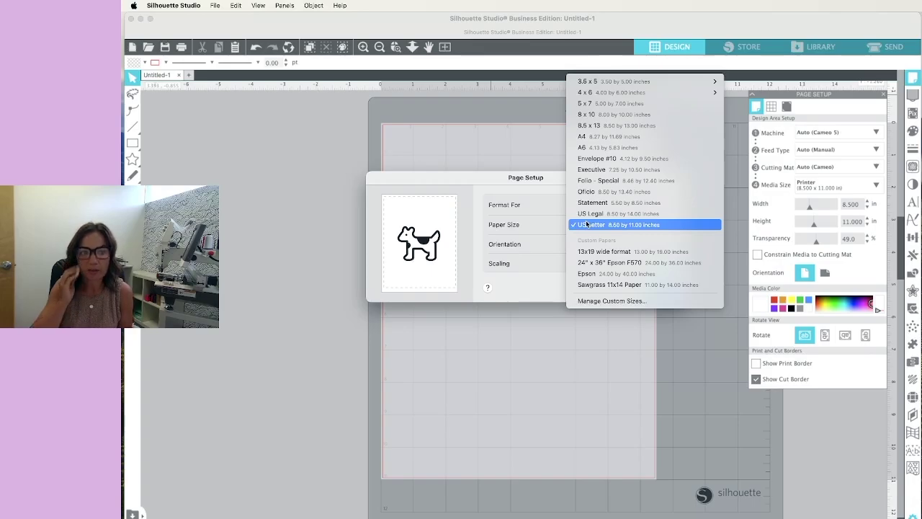
click(588, 226)
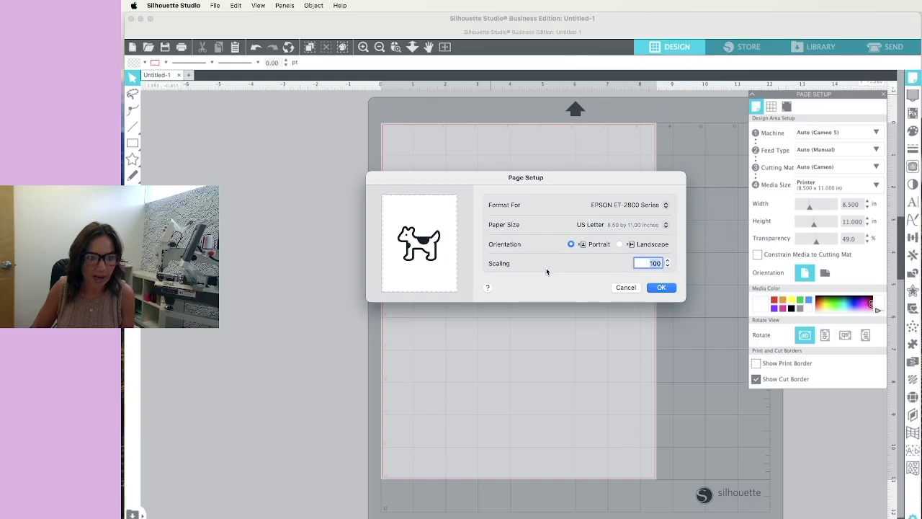
click(662, 289)
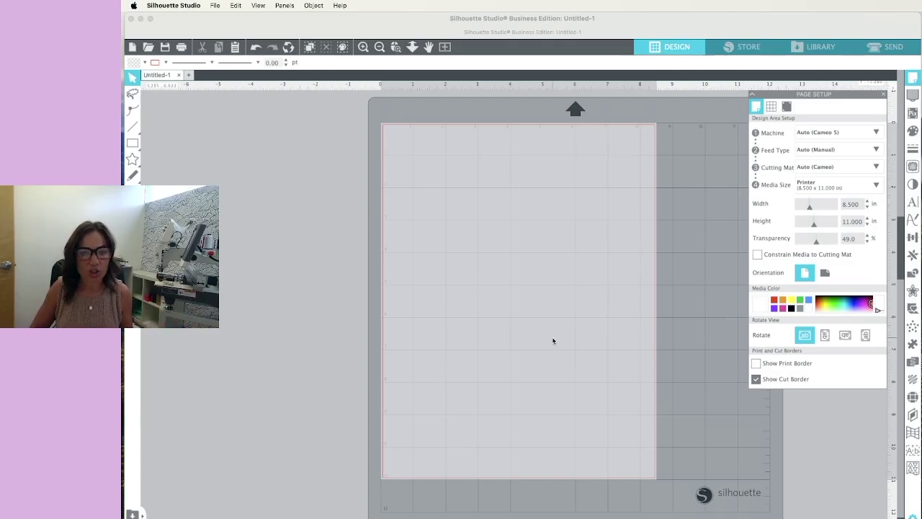
- Keep Printer media, set page transparency to 0, and show both cut and print borders
click(822, 186)
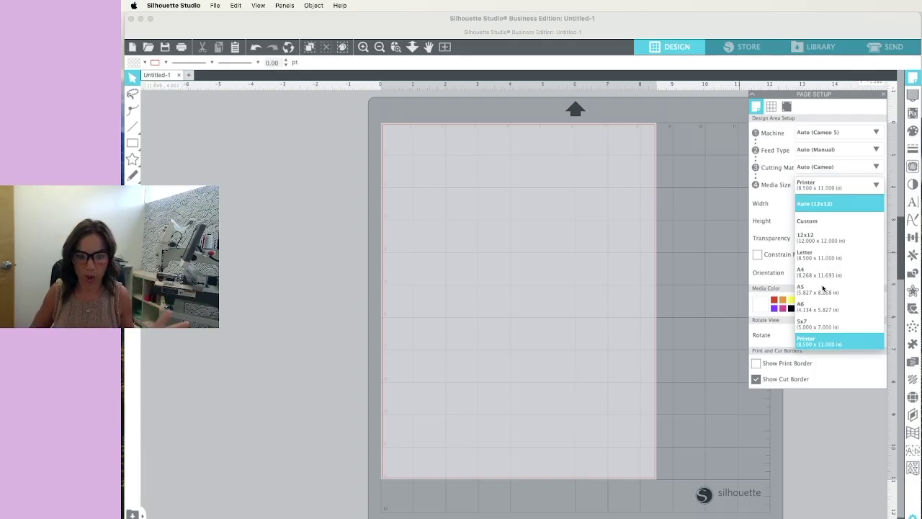
click(821, 340)
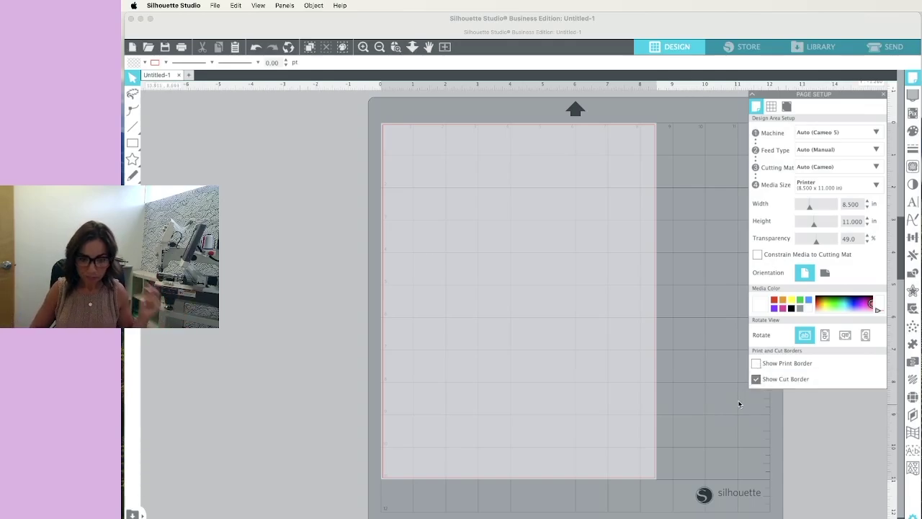
click(756, 363)
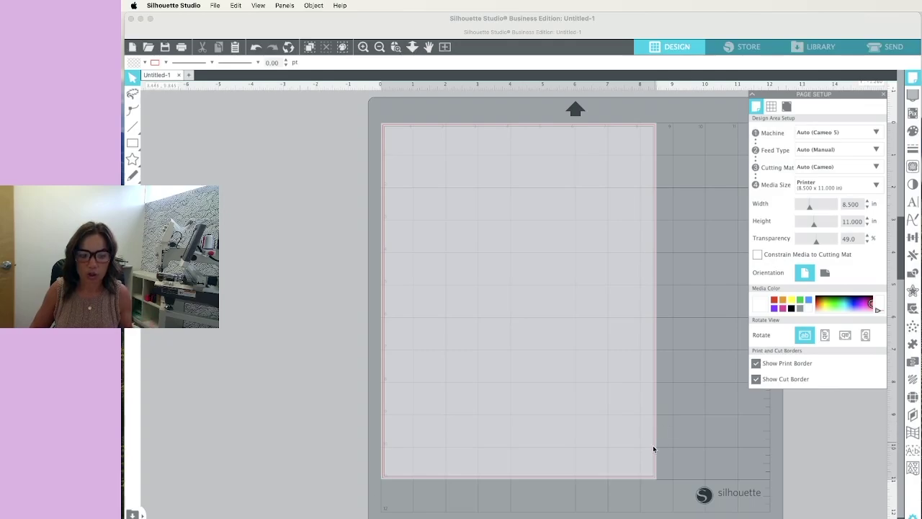
click(755, 364)
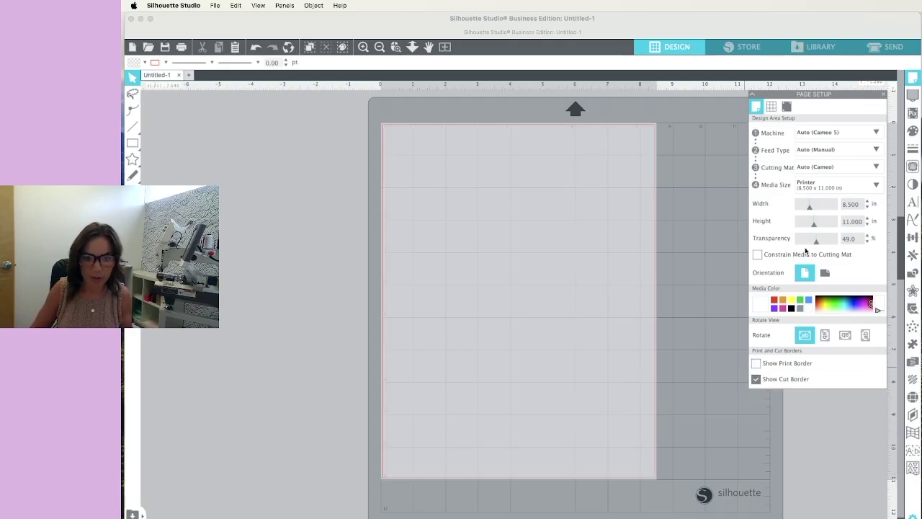
drag(816, 245, 793, 246)
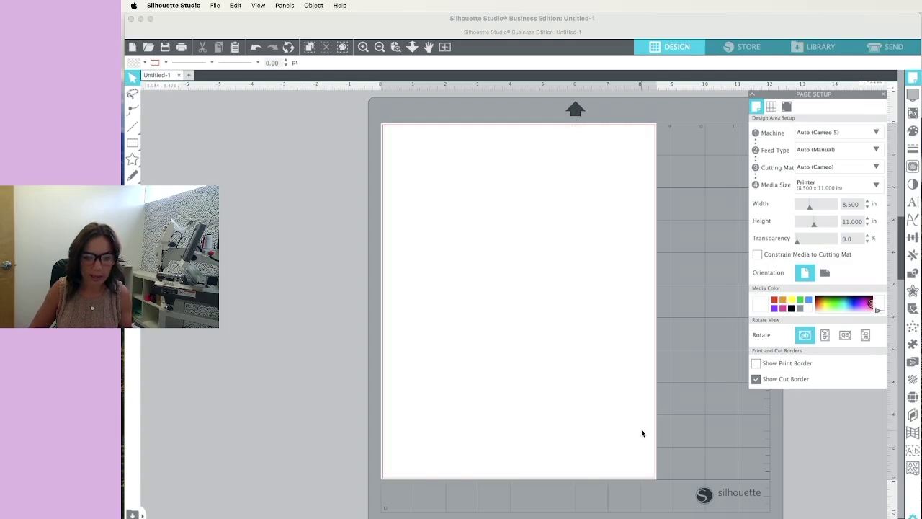
click(755, 379)
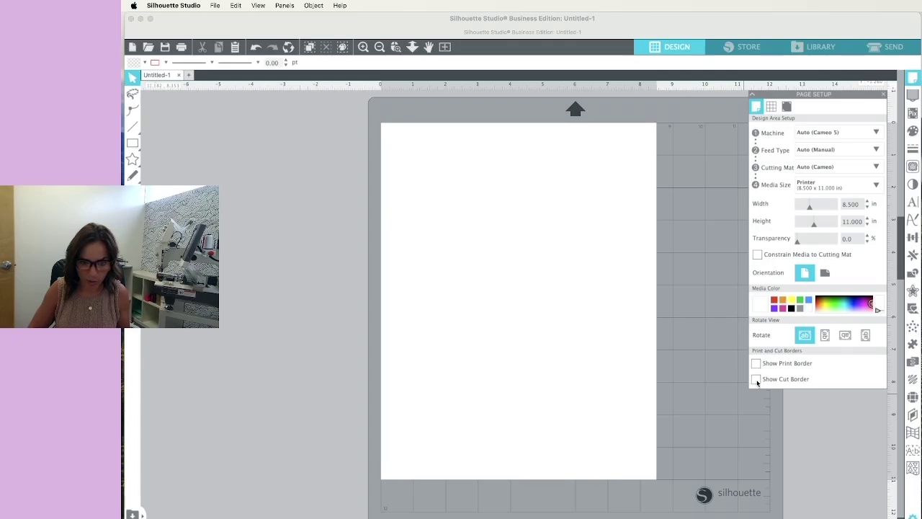
click(755, 380)
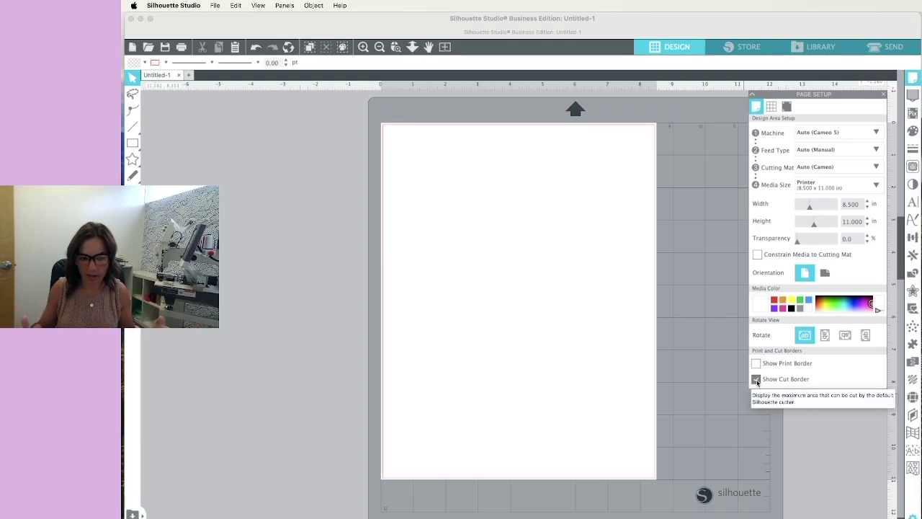
click(755, 363)
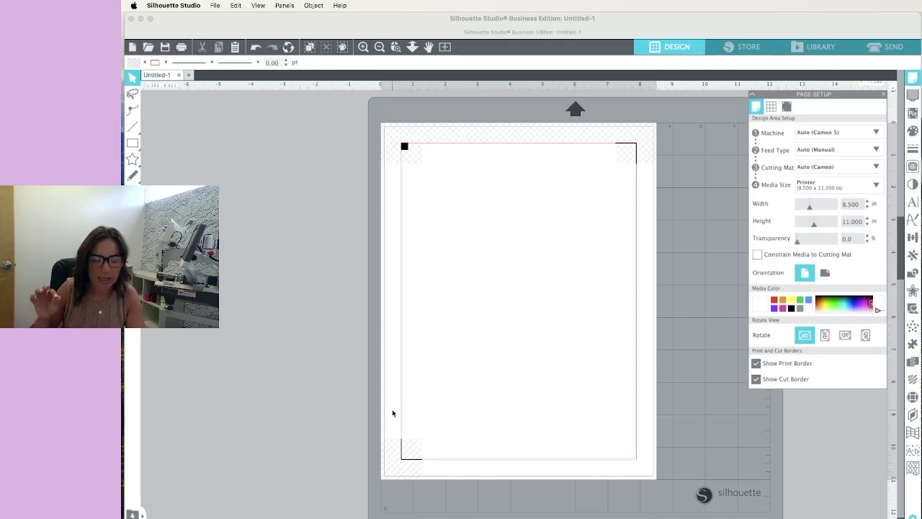
- Refocus the design window and bring up the Registration Marks settings
click(395, 453)
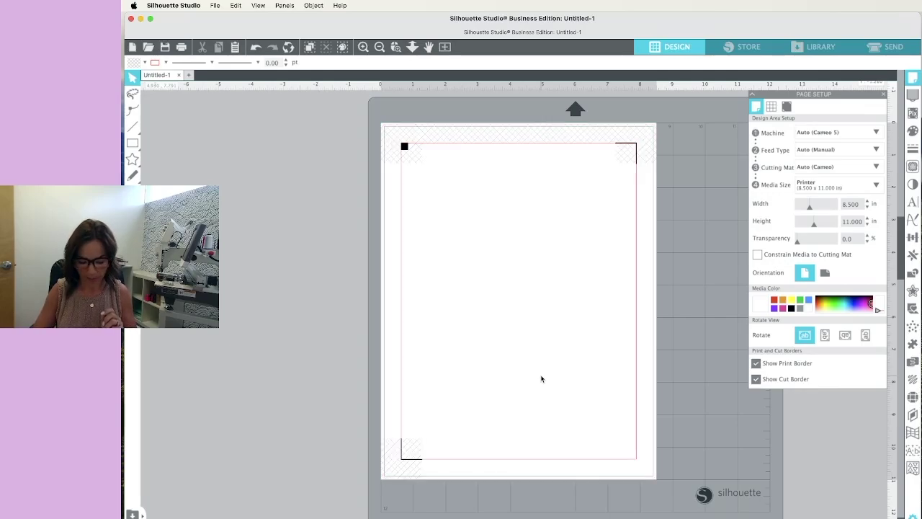
click(787, 107)
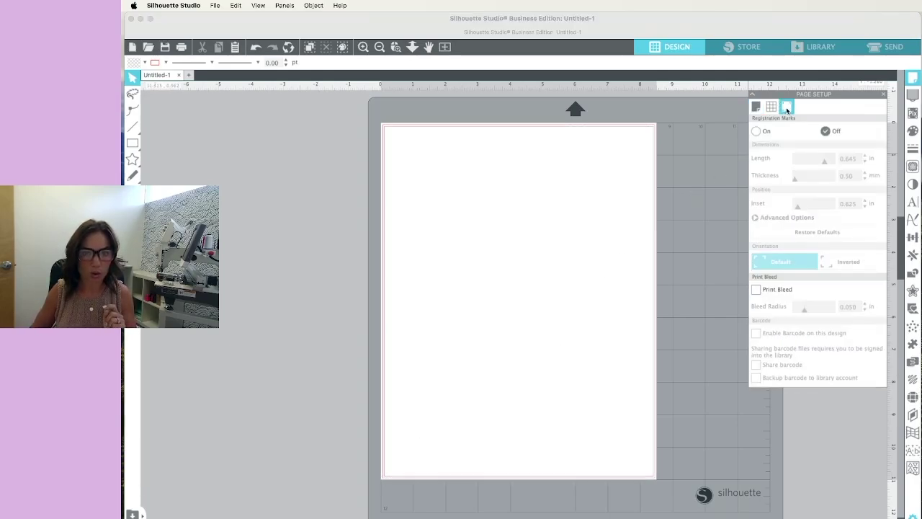
- Turn registration marks on and restore their insets to the 0.625 in defaults
click(757, 131)
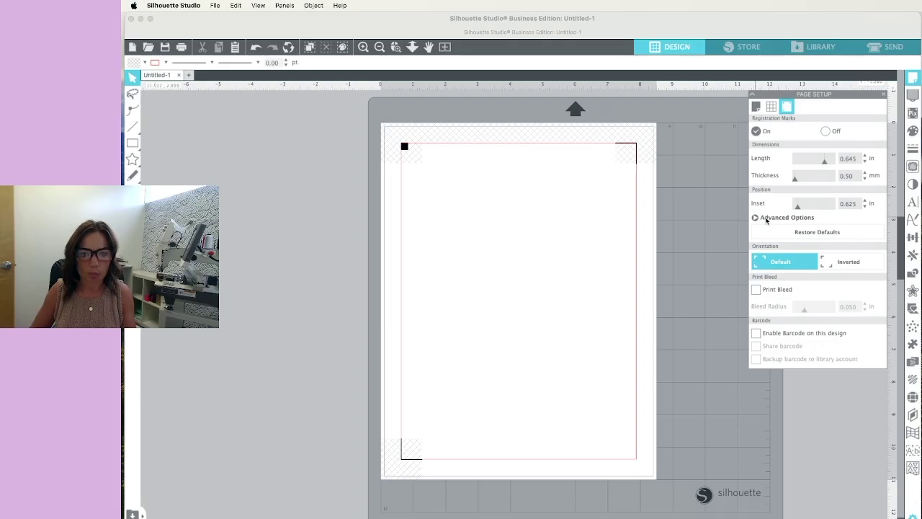
click(755, 218)
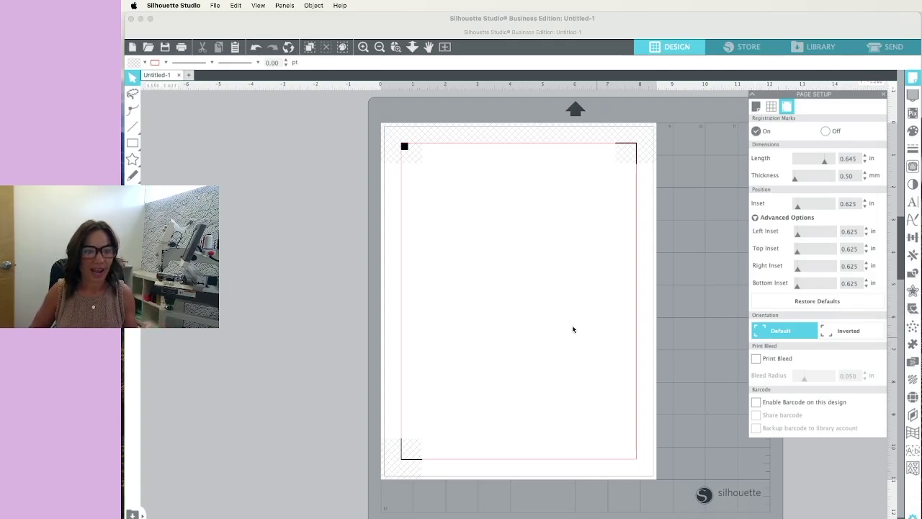
mouse_move(797, 288)
mouse_down()
mouse_move(783, 285)
mouse_move(820, 269)
mouse_up()
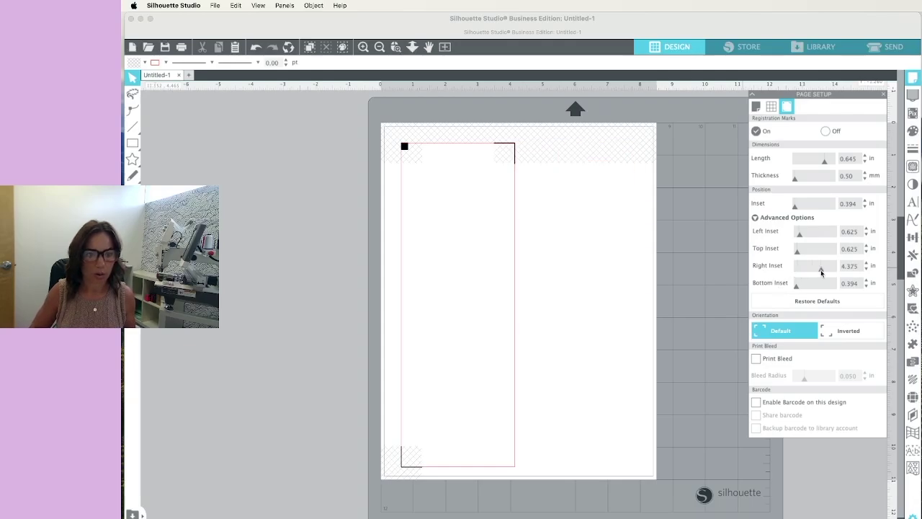
click(767, 303)
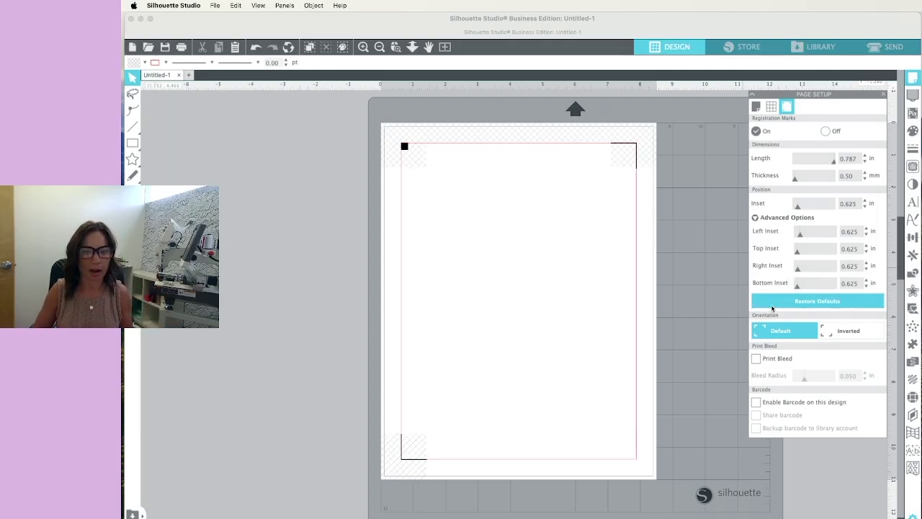
click(756, 106)
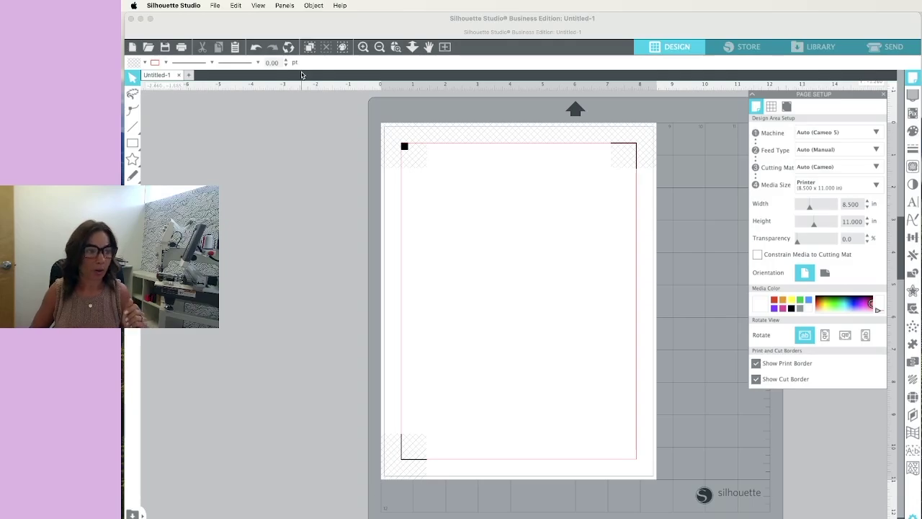
- Start a File > Merge and move the file picker toward the screen centre
click(215, 6)
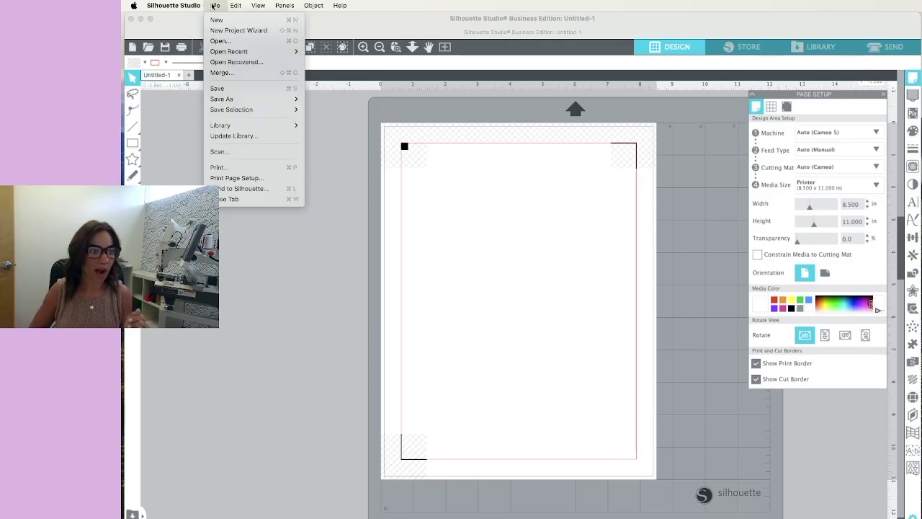
click(218, 74)
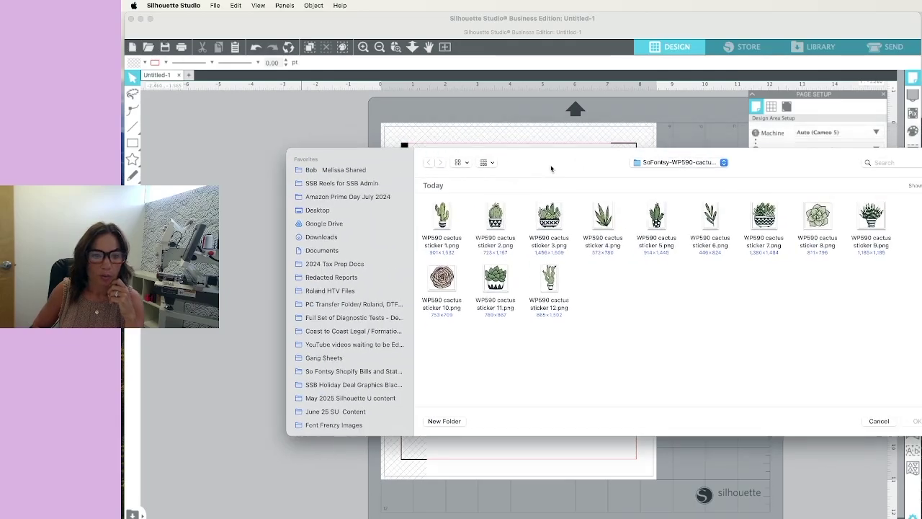
mouse_move(778, 158)
mouse_down()
mouse_move(549, 173)
mouse_move(536, 235)
mouse_up()
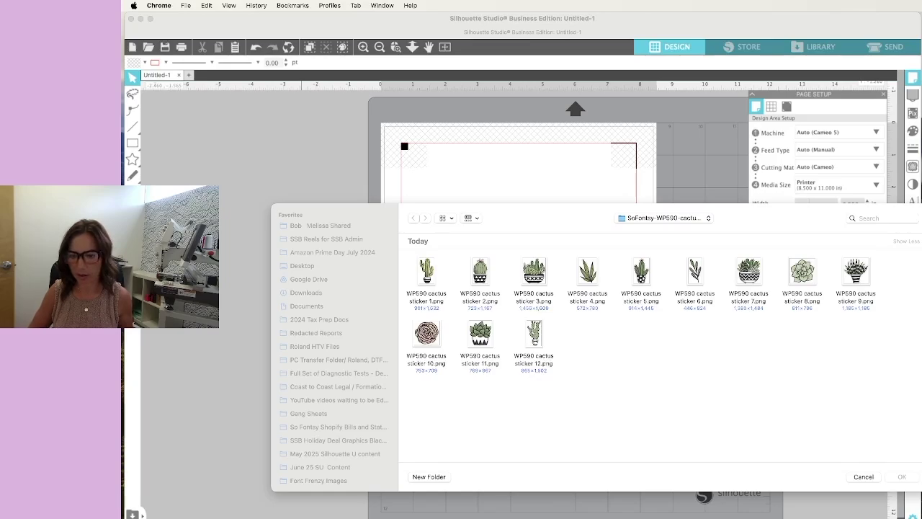
scroll(576, 271, down, 1)
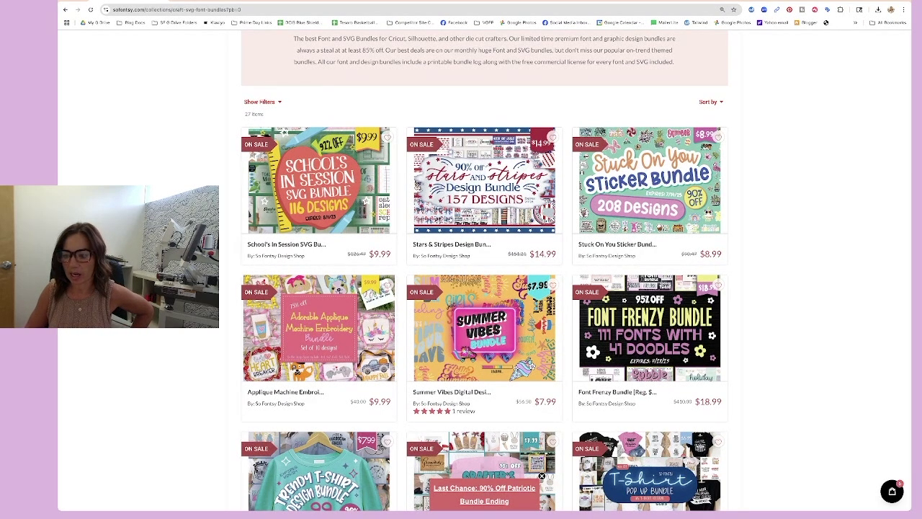
- Scroll the Stuck On You Sticker Bundle page down to its Bundle Includes grid
scroll(649, 115, down, 1)
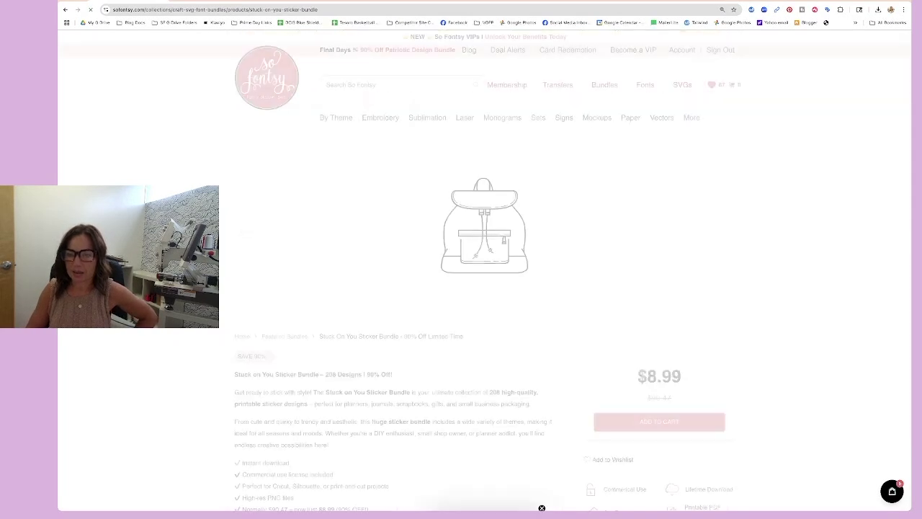
scroll(484, 288, down, 2)
scroll(484, 288, down, 1)
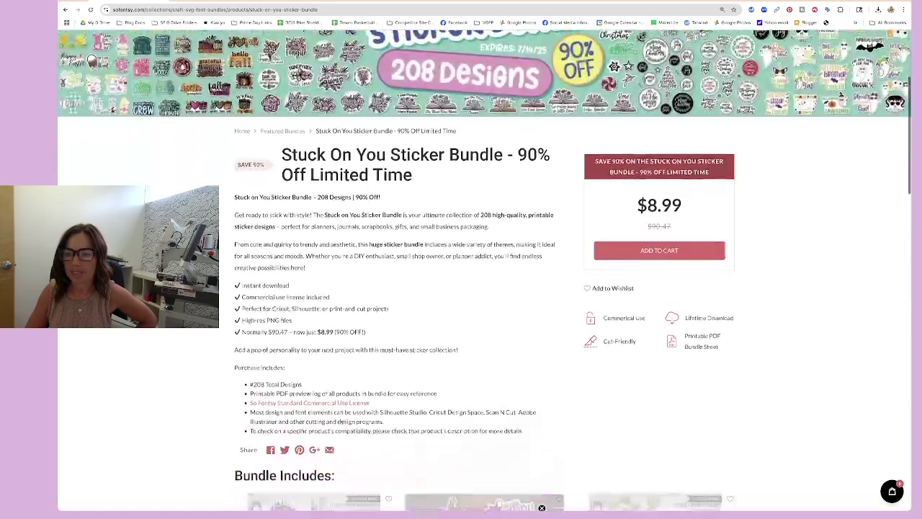
scroll(484, 288, down, 3)
scroll(484, 288, down, 2)
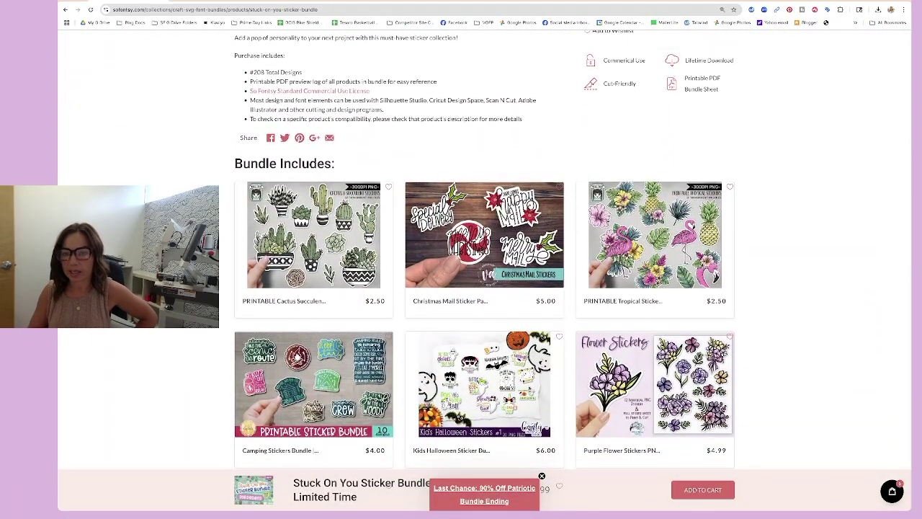
scroll(483, 259, down, 1)
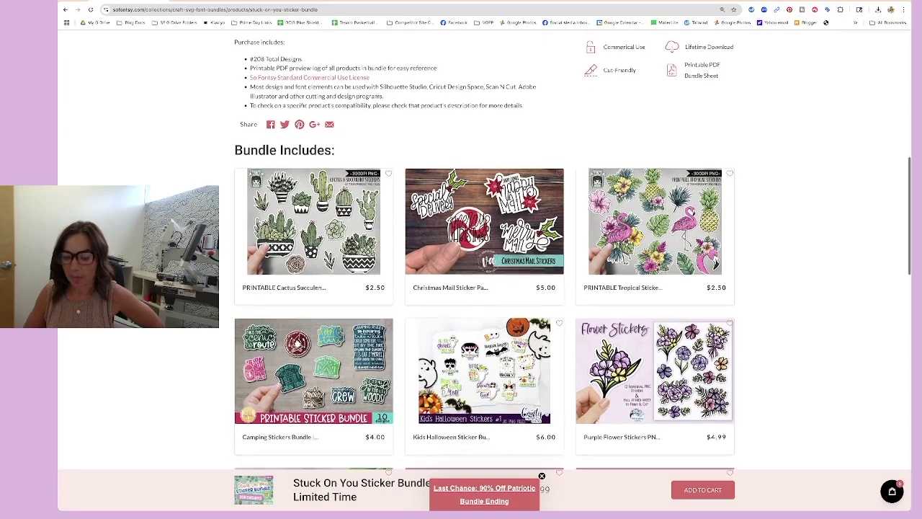
scroll(484, 259, down, 2)
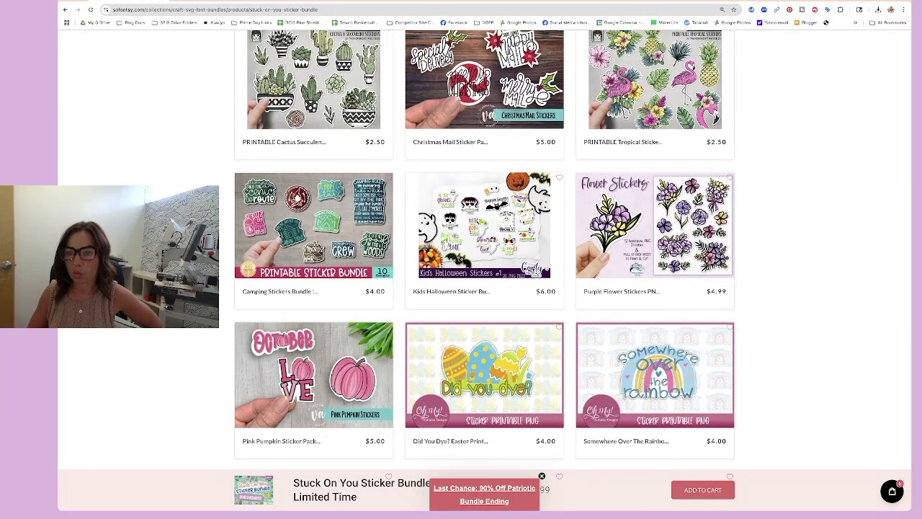
scroll(313, 94, up, 1)
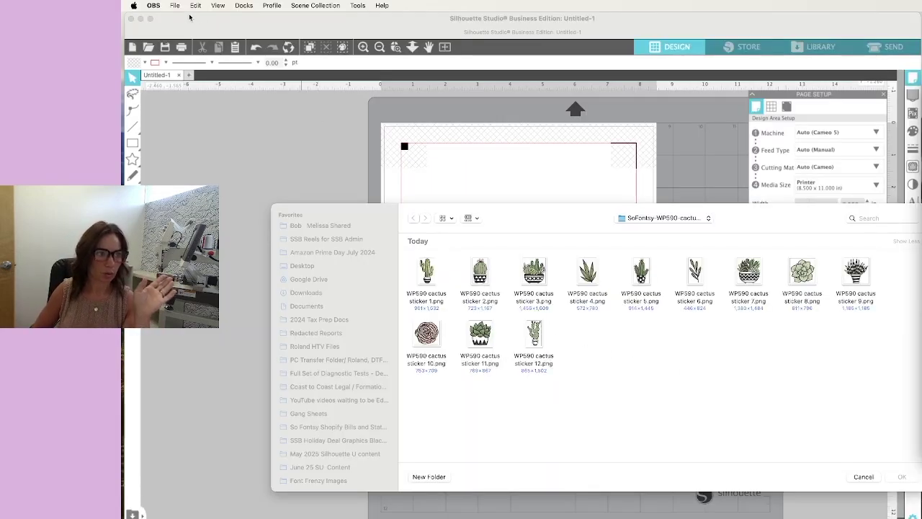
- Merge cactus sticker 8.png onto the page and enlarge it to about 5.27 × 5.18 in
click(190, 18)
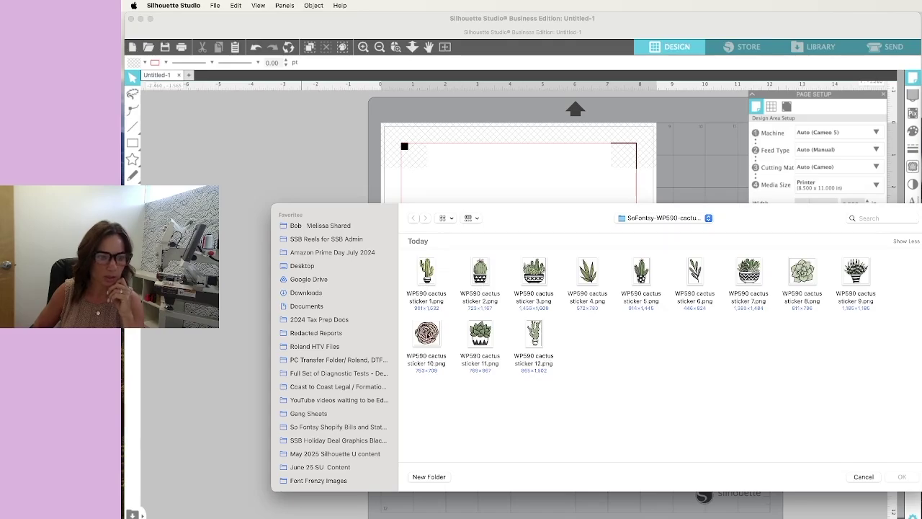
click(790, 282)
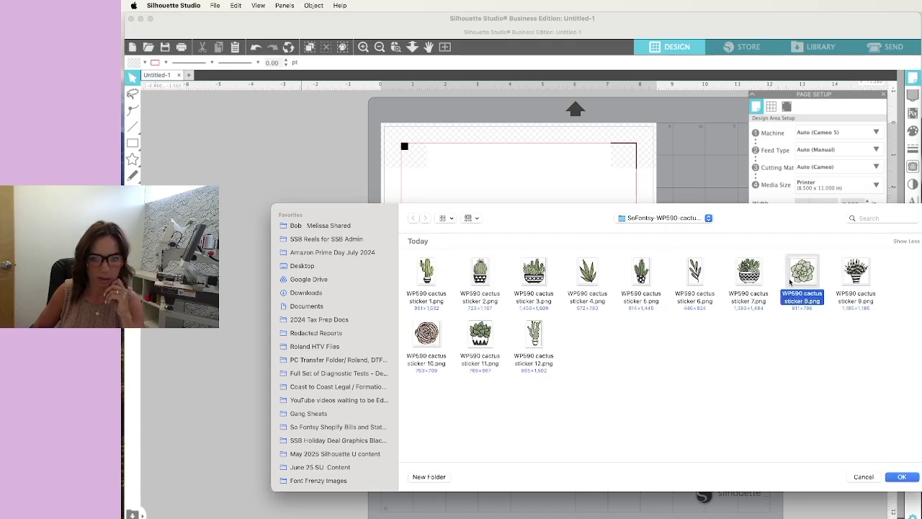
click(901, 477)
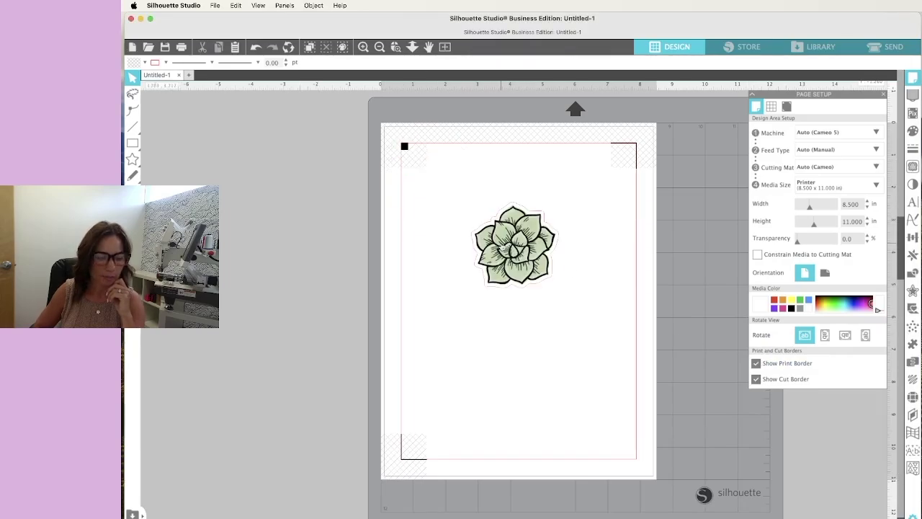
click(527, 281)
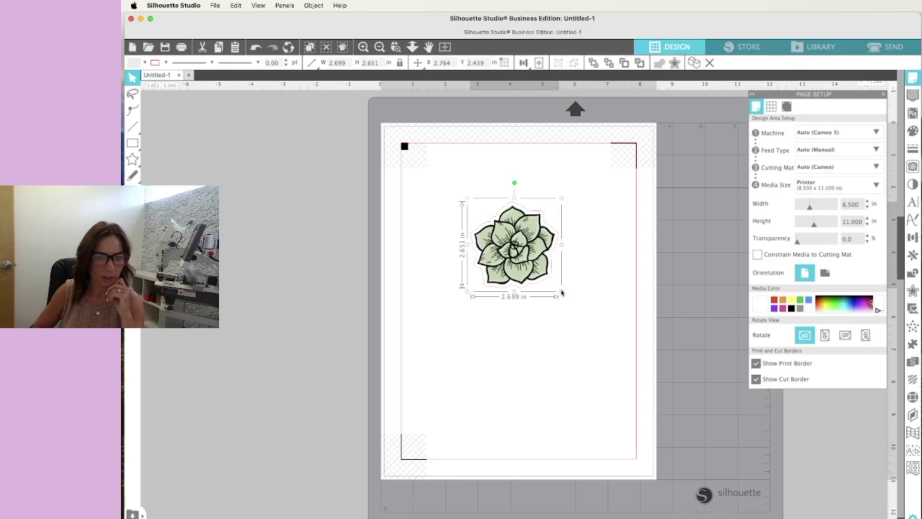
drag(561, 293, 600, 367)
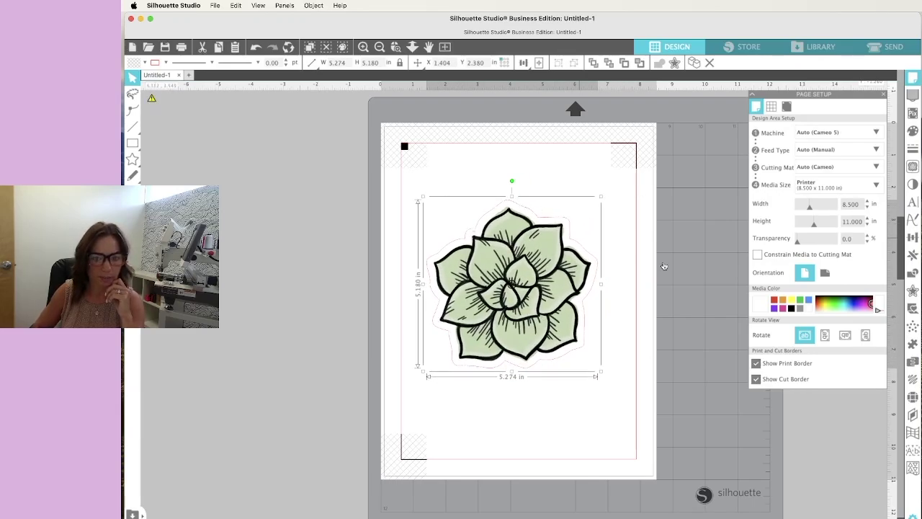
- Set page transparency to 54% and shrink the succulent to about 3.05 × 3.00 in
drag(798, 245, 819, 246)
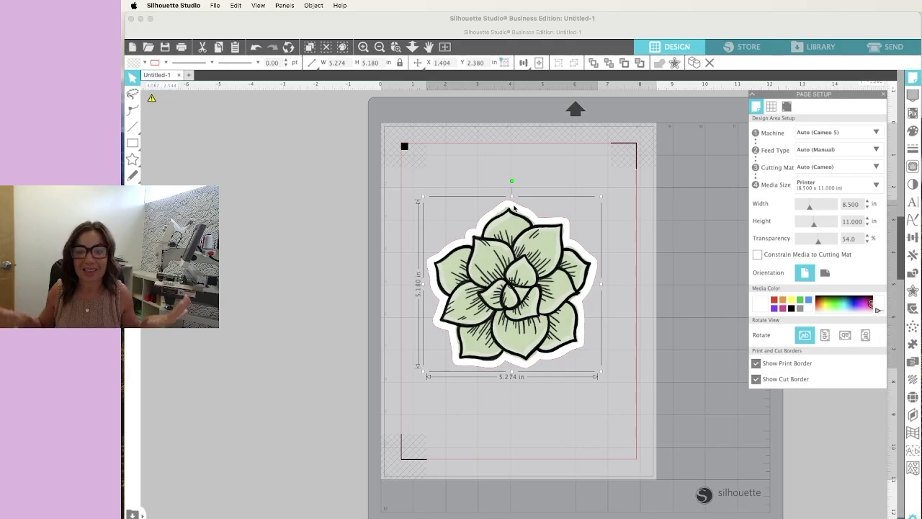
click(513, 227)
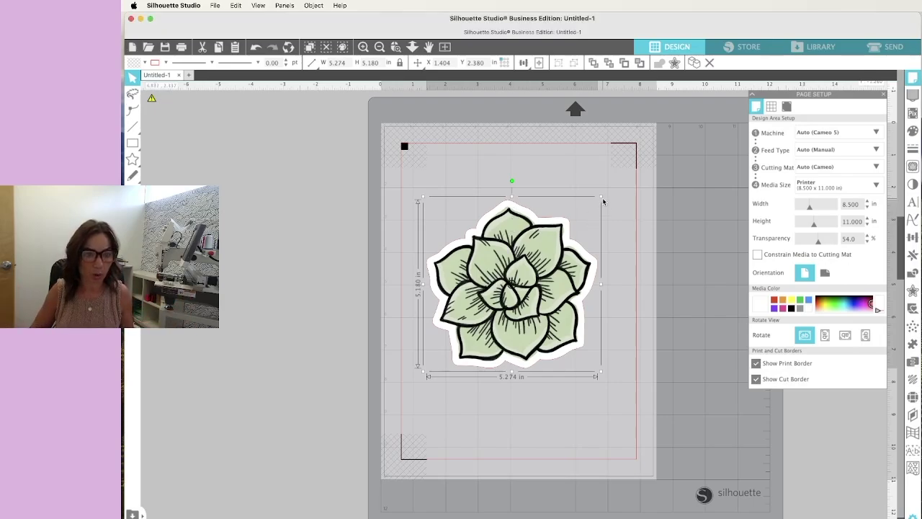
mouse_move(602, 201)
mouse_down()
mouse_move(545, 286)
mouse_move(537, 278)
mouse_move(548, 273)
mouse_move(549, 250)
mouse_up()
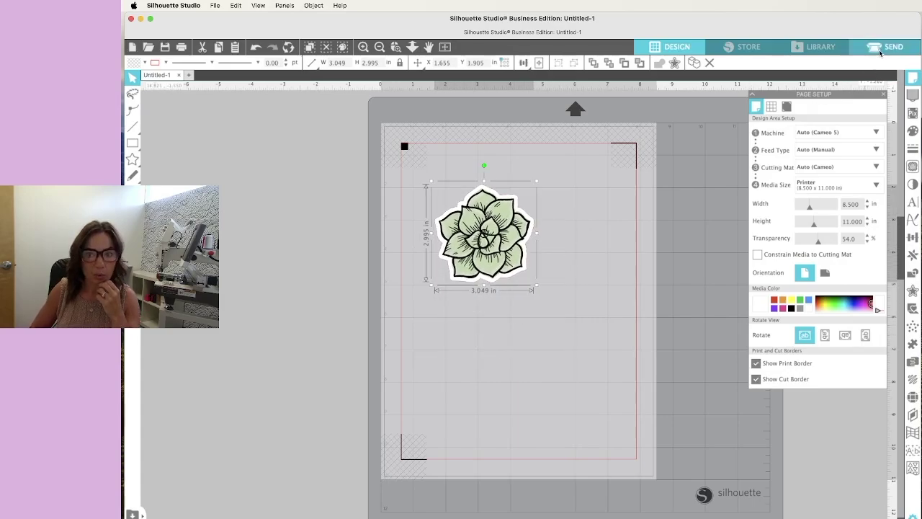
click(883, 47)
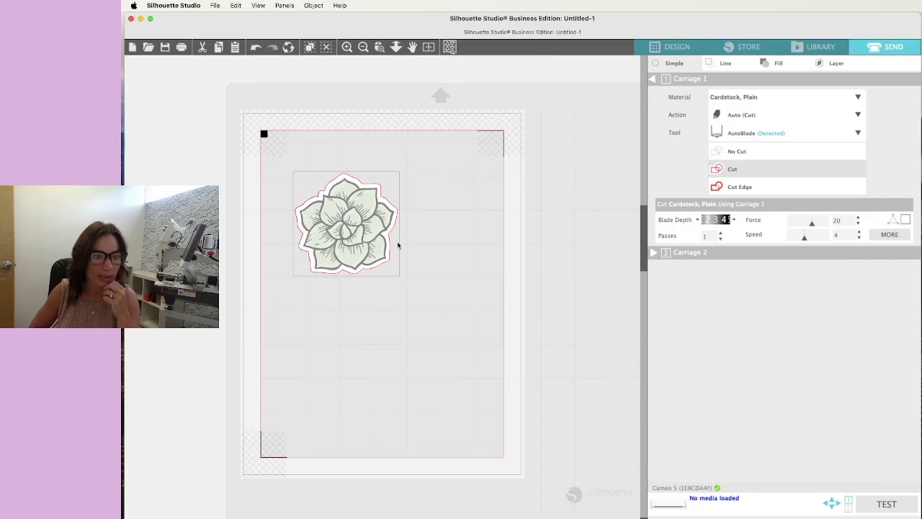
click(672, 47)
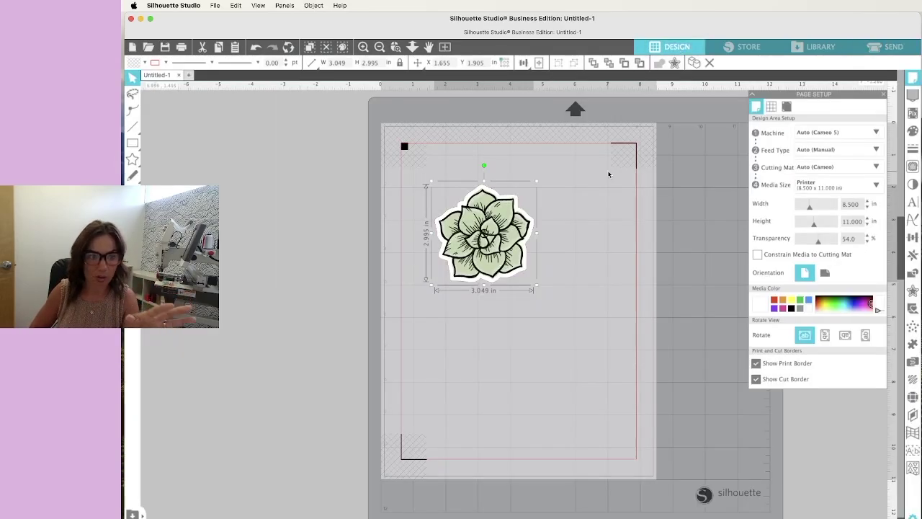
- Move the succulent to the upper right near the top cut border and restore full page opacity
drag(477, 245, 571, 234)
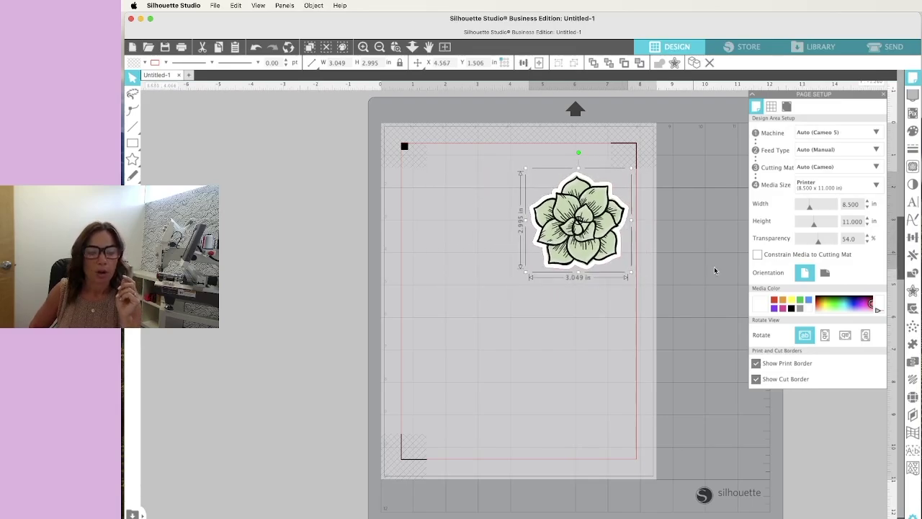
drag(810, 242, 794, 242)
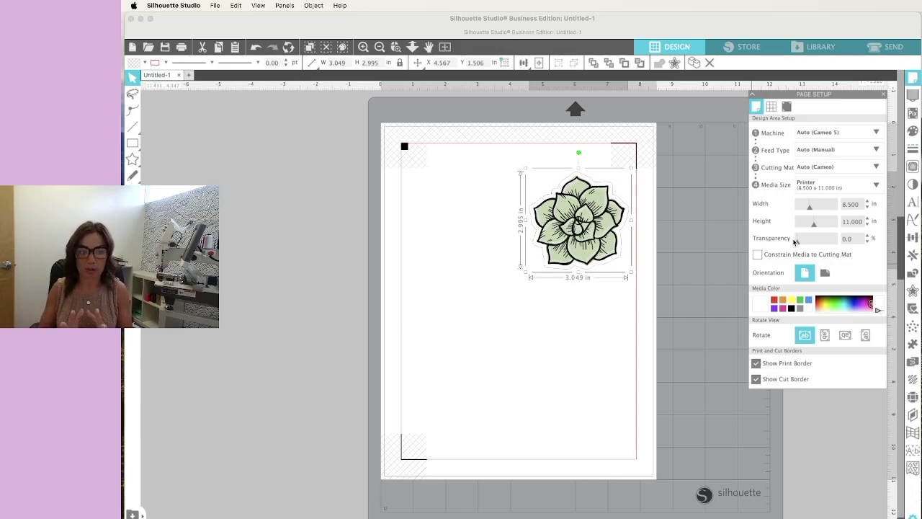
drag(598, 220, 620, 224)
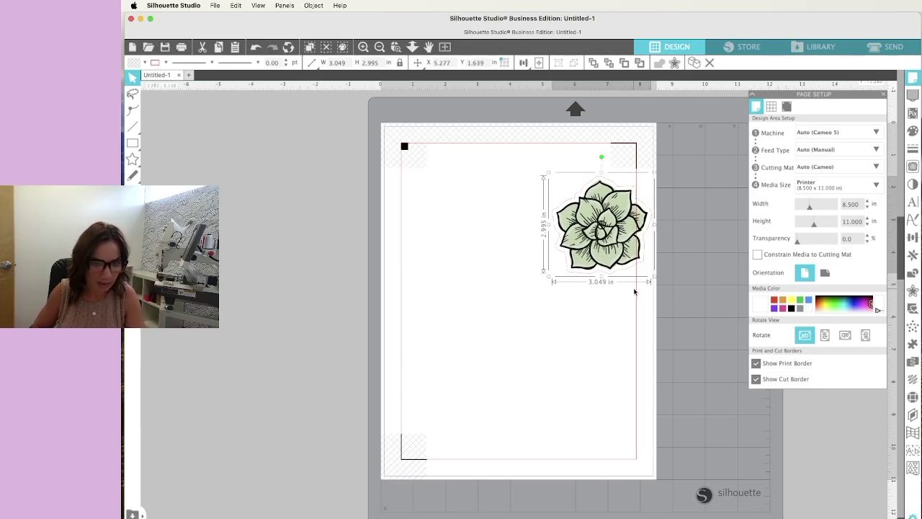
drag(623, 242, 622, 218)
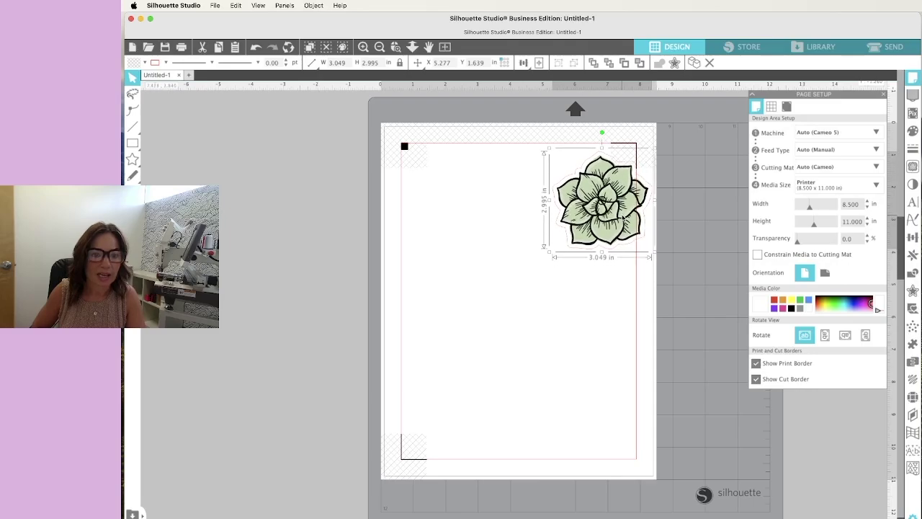
- Nudge the succulent slightly left and up, fully inside the red cut border
click(631, 129)
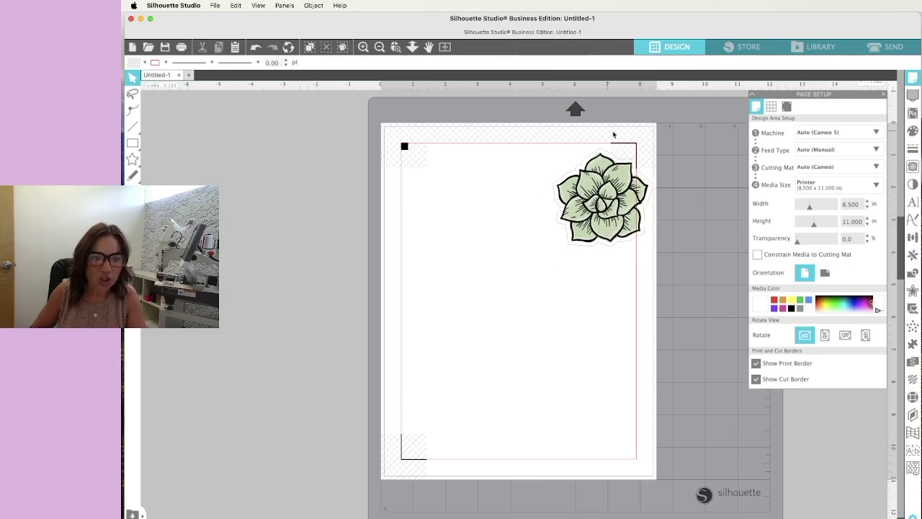
mouse_move(598, 190)
mouse_down()
mouse_move(588, 185)
mouse_move(574, 197)
mouse_move(591, 206)
mouse_up()
click(565, 287)
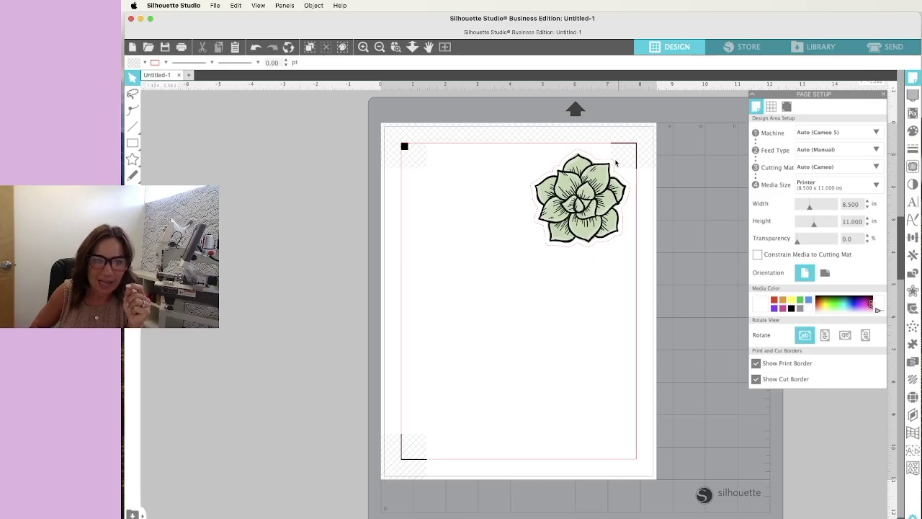
drag(616, 163, 606, 160)
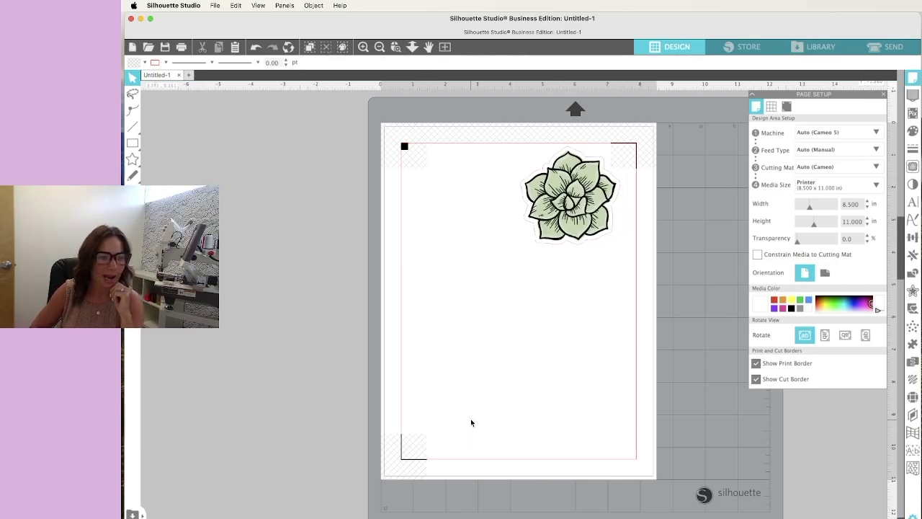
- Import the image WP590 cactus sticker 3.png into the design
click(214, 6)
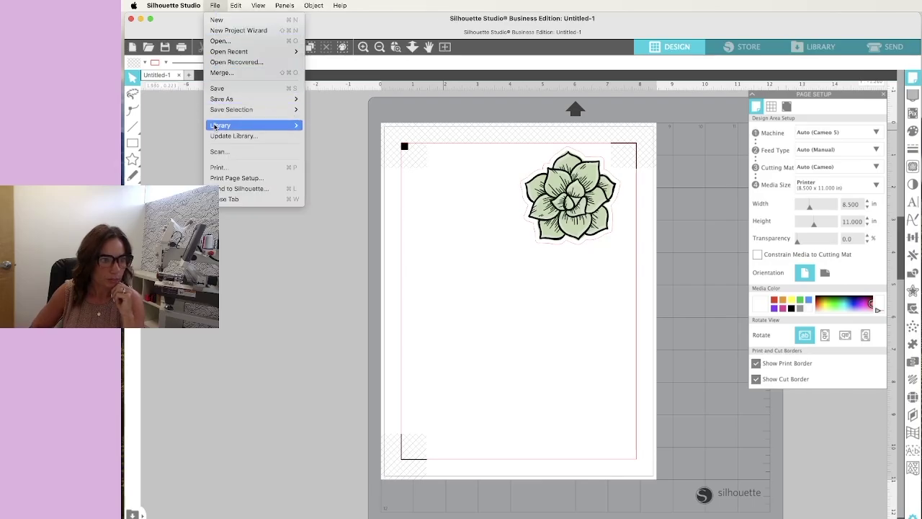
click(317, 103)
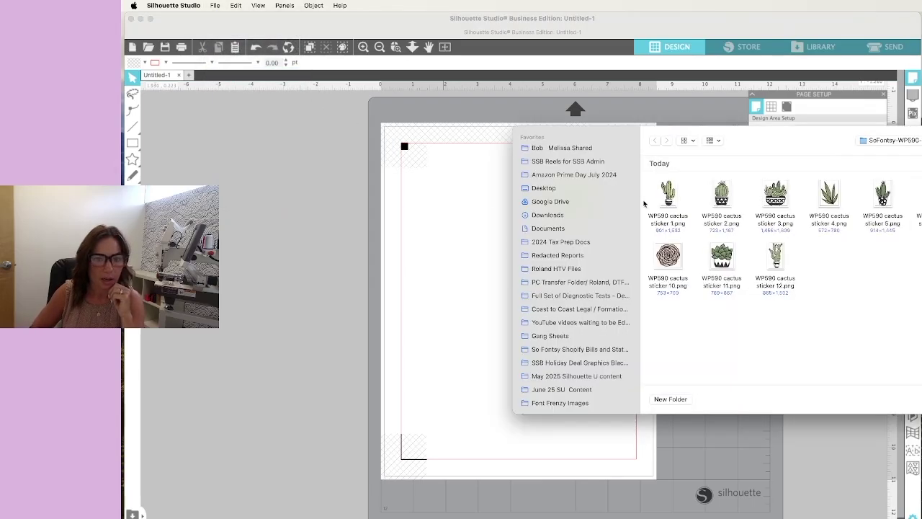
click(768, 205)
key(Return)
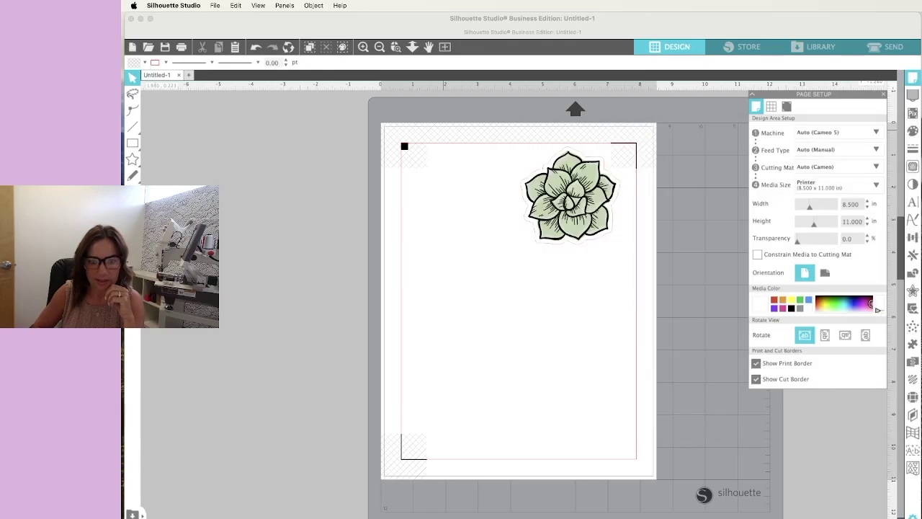
- Scale the potted cactus to about 2.8 in wide and place it top left beside the succulent
drag(478, 263, 505, 382)
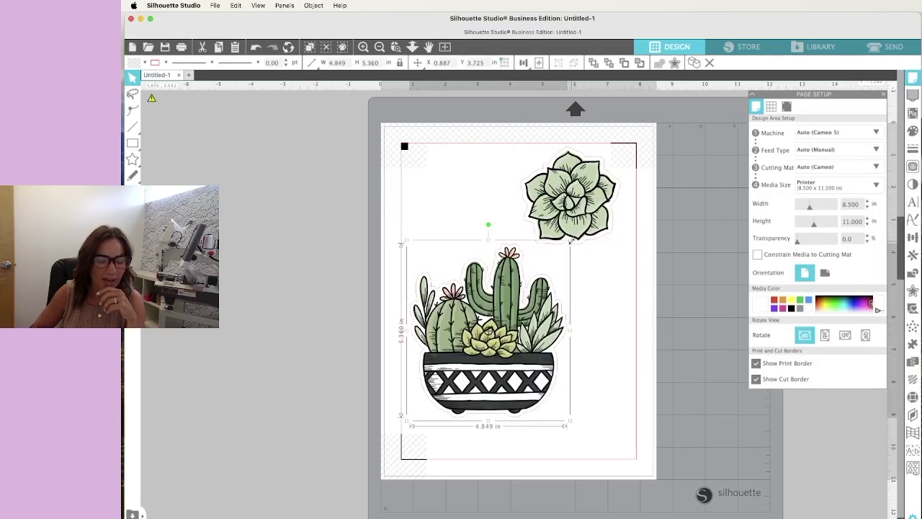
drag(571, 241, 514, 324)
drag(460, 374, 454, 220)
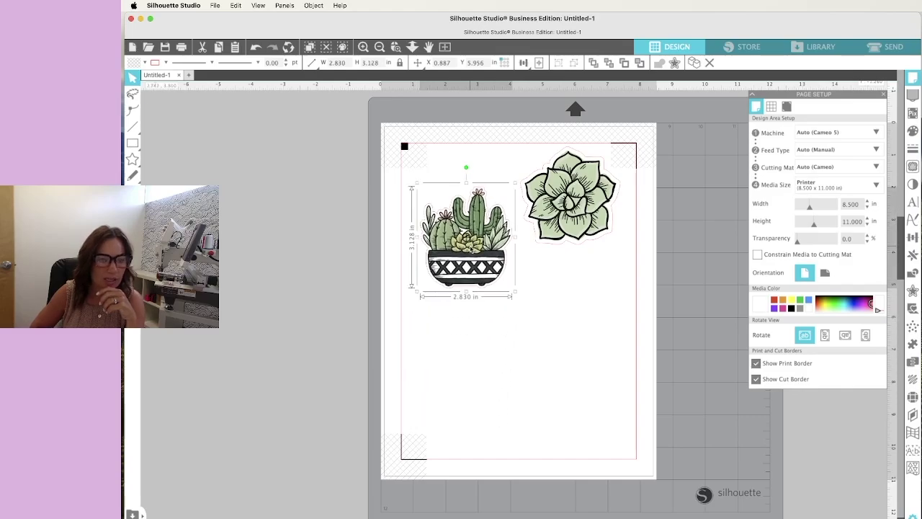
click(453, 328)
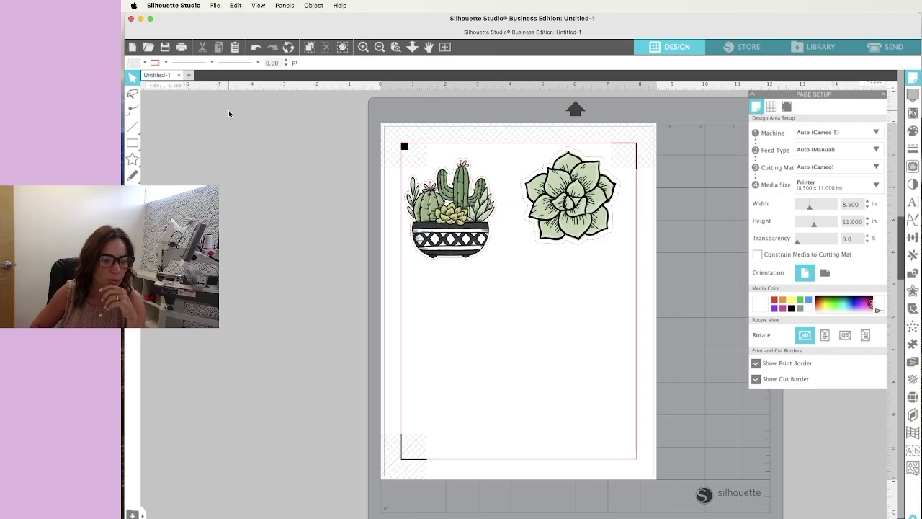
click(86, 252)
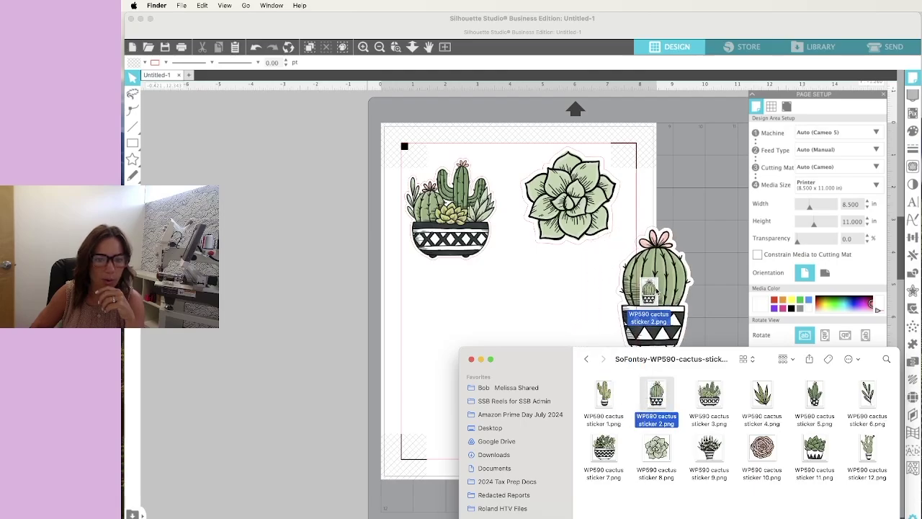
- Drag cactus stickers 2, 1 and 5 (round, tall, polka-dot pot) from Finder onto the page
drag(657, 395, 652, 302)
drag(604, 395, 540, 303)
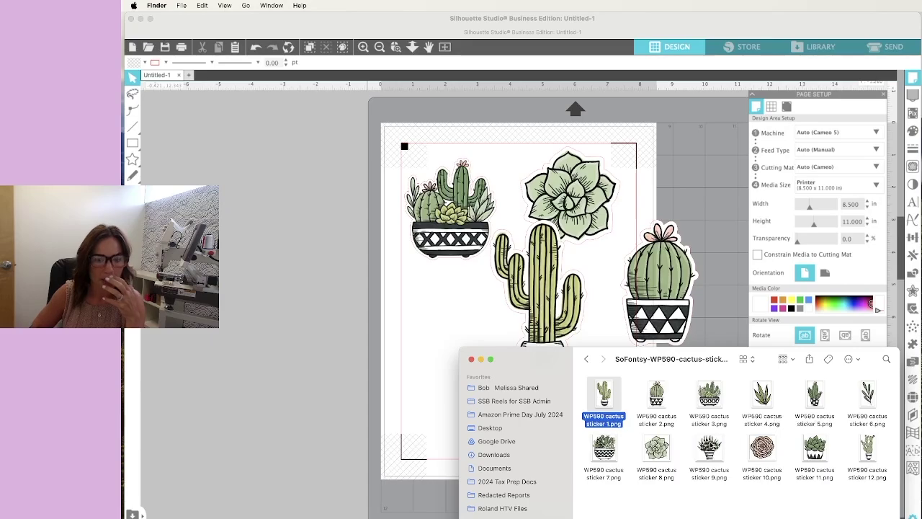
drag(813, 395, 403, 360)
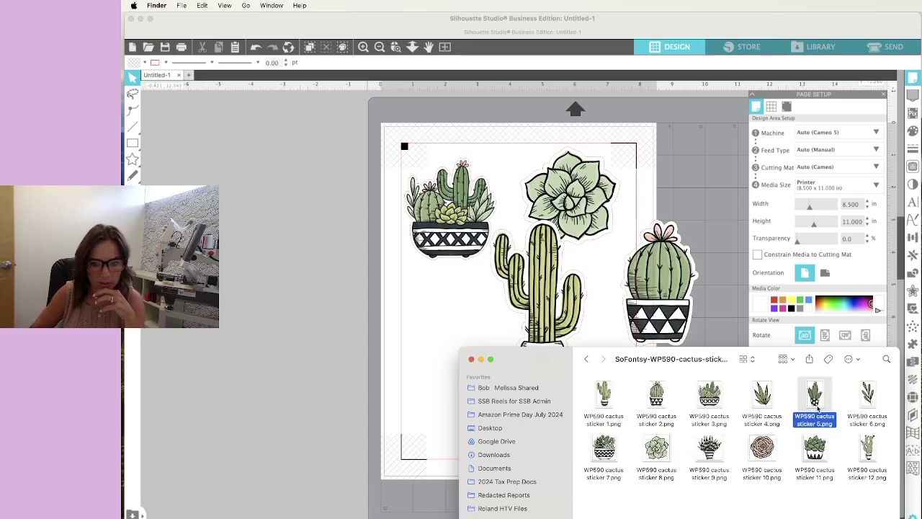
click(369, 360)
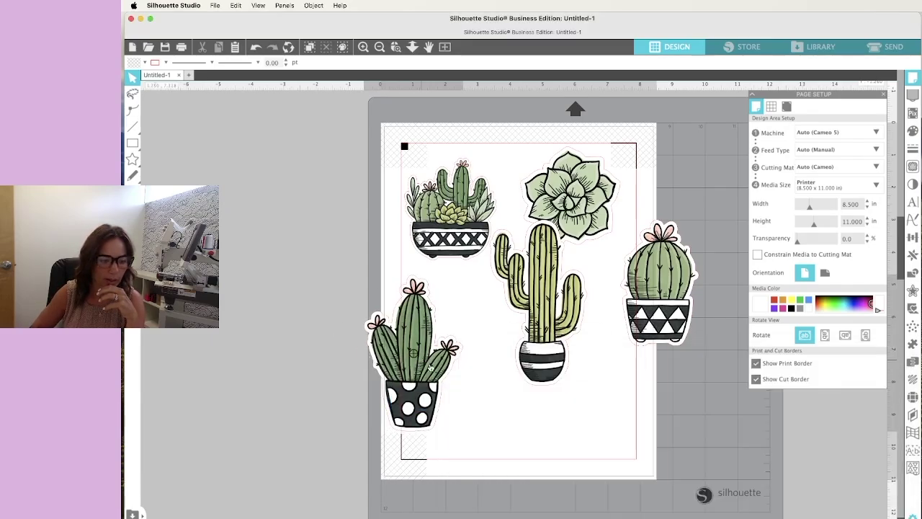
drag(368, 360, 414, 386)
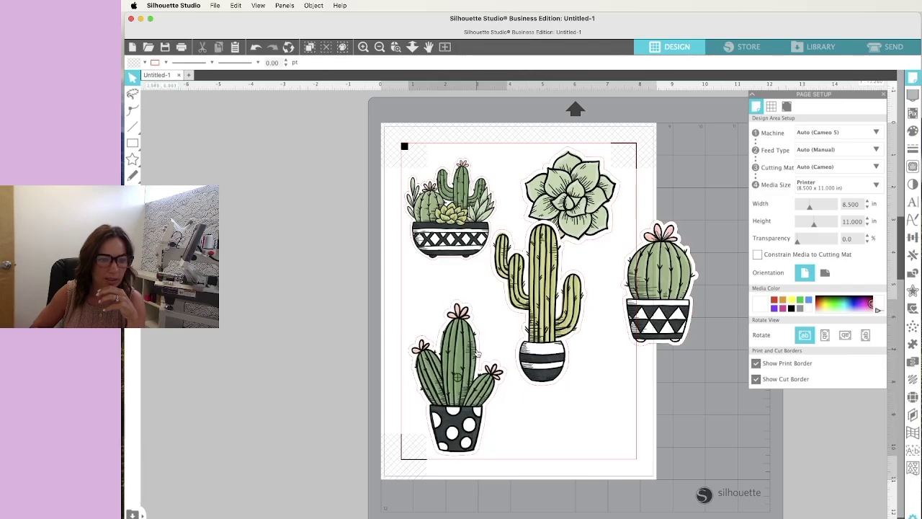
- Shrink the polka-dot cactus to about 1.9 in and the tall cactus to 1.8 in, side by side
click(503, 294)
drag(507, 298, 473, 353)
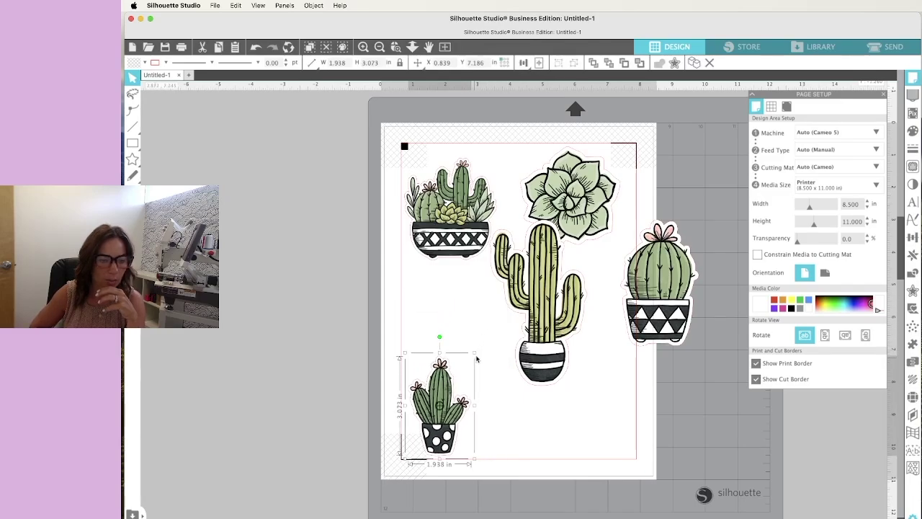
drag(453, 402, 452, 371)
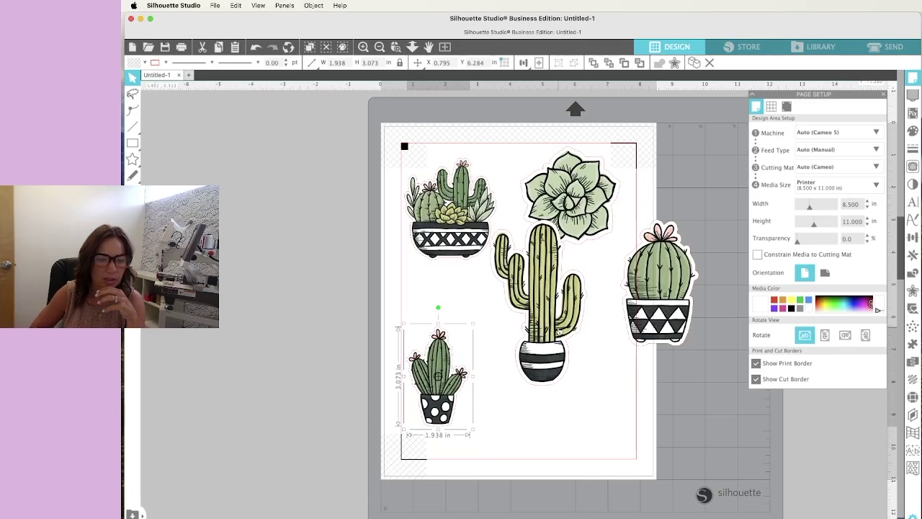
drag(559, 330, 520, 382)
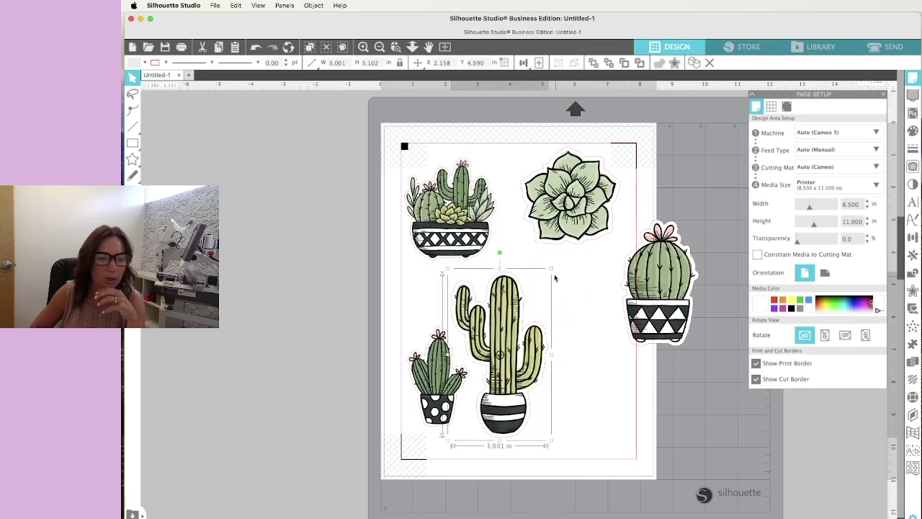
drag(551, 269, 510, 335)
drag(485, 388, 492, 358)
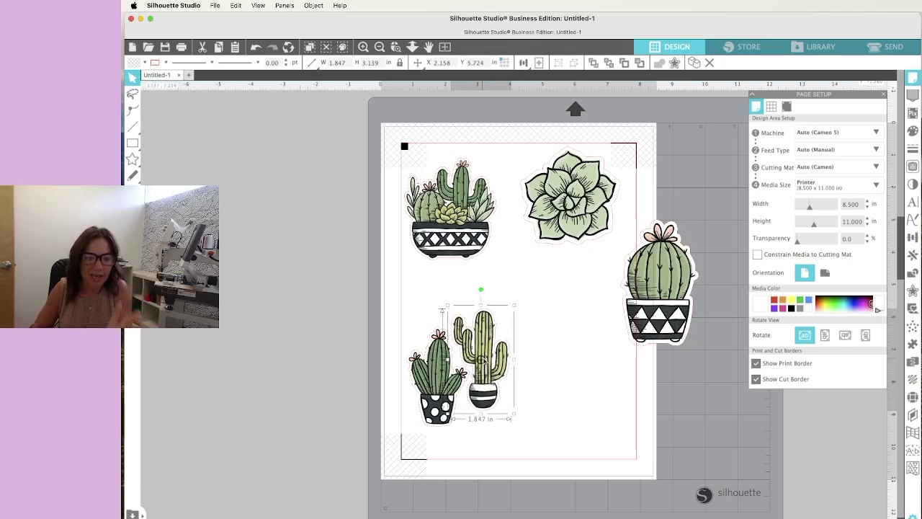
click(554, 364)
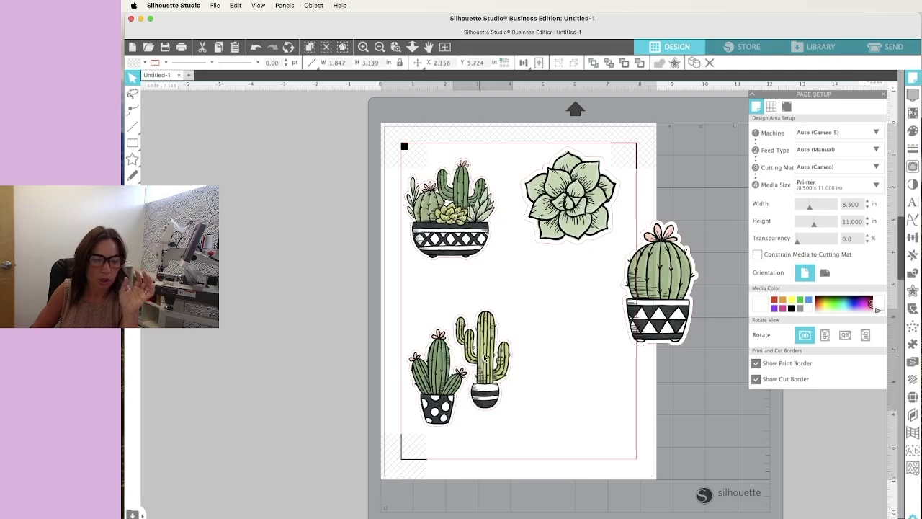
mouse_move(483, 347)
mouse_down()
mouse_move(490, 312)
mouse_move(478, 298)
mouse_up()
- Shrink the round cactus on the page's right and move the tall cactus toward centre
drag(659, 316, 580, 353)
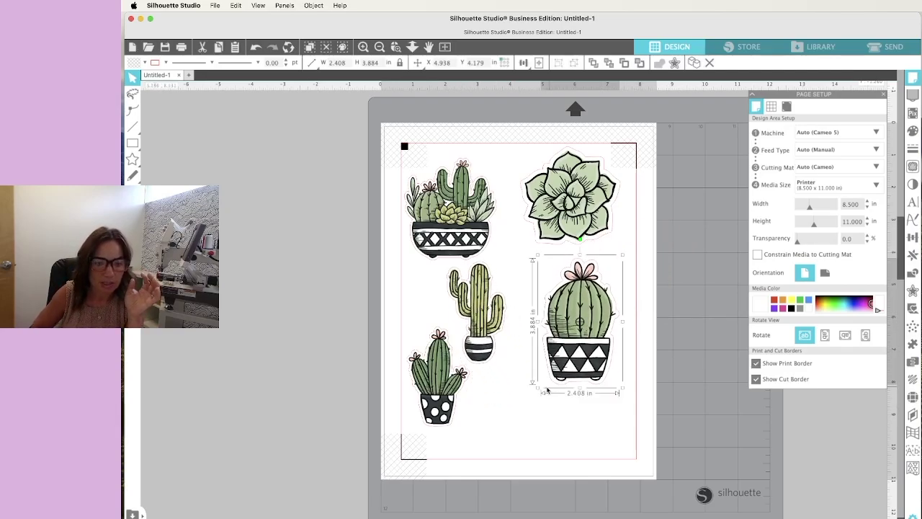
drag(537, 387, 569, 360)
drag(467, 341, 510, 330)
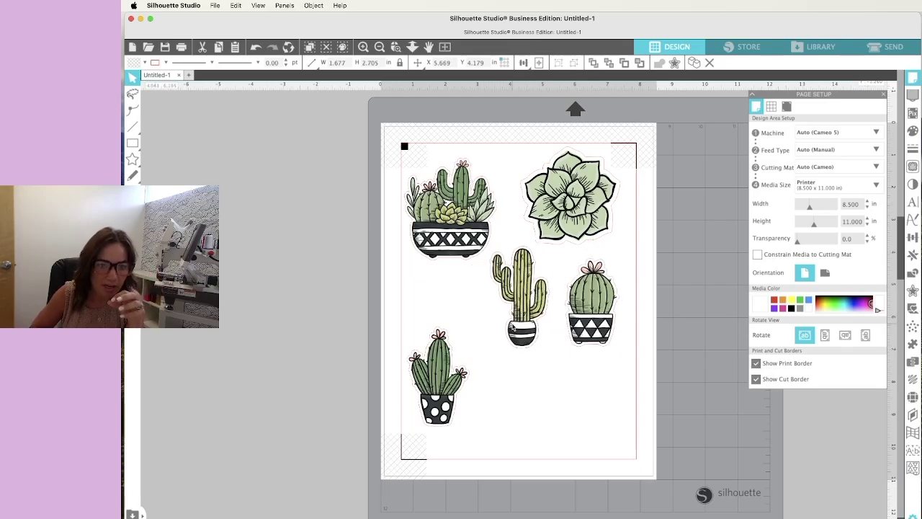
click(458, 357)
- Line up the three cacti in a bottom row, enlarging the round one to about 2 in wide
scroll(457, 356, up, 2)
drag(451, 355, 462, 293)
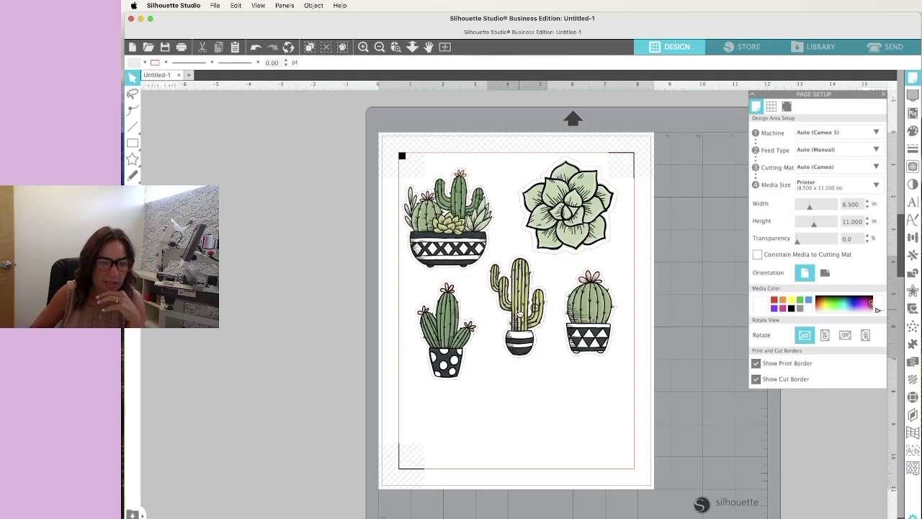
drag(505, 315, 498, 333)
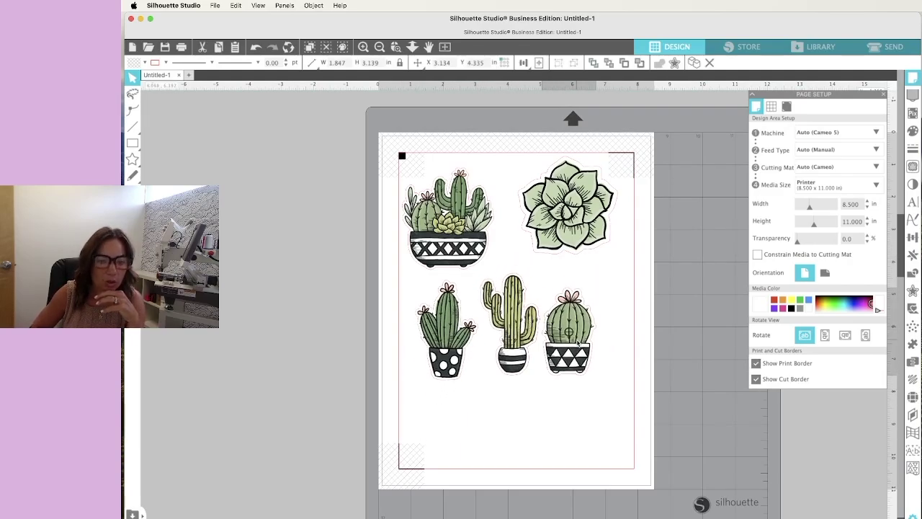
drag(593, 323, 585, 341)
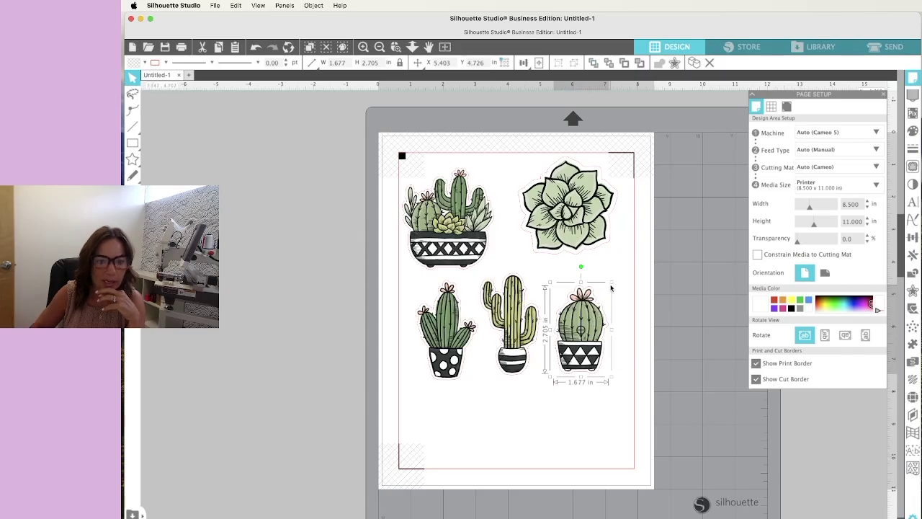
drag(611, 284, 622, 265)
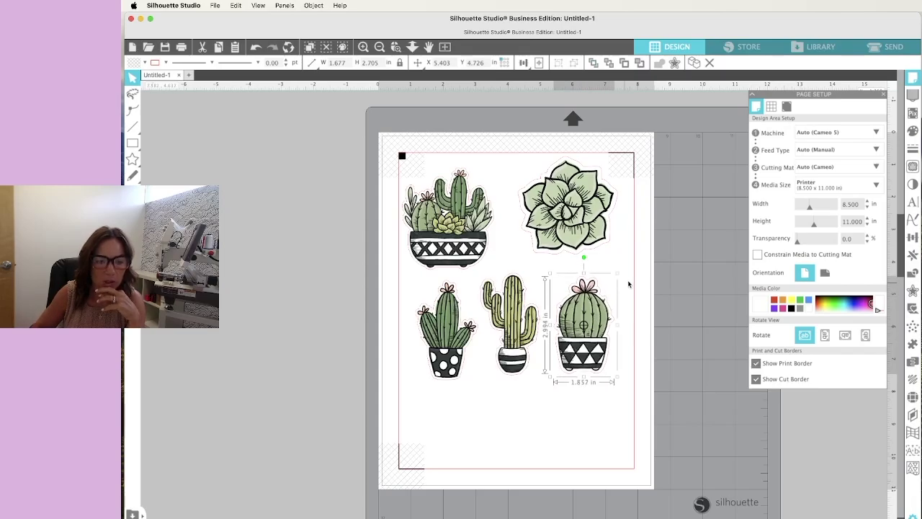
click(587, 425)
drag(572, 236, 564, 249)
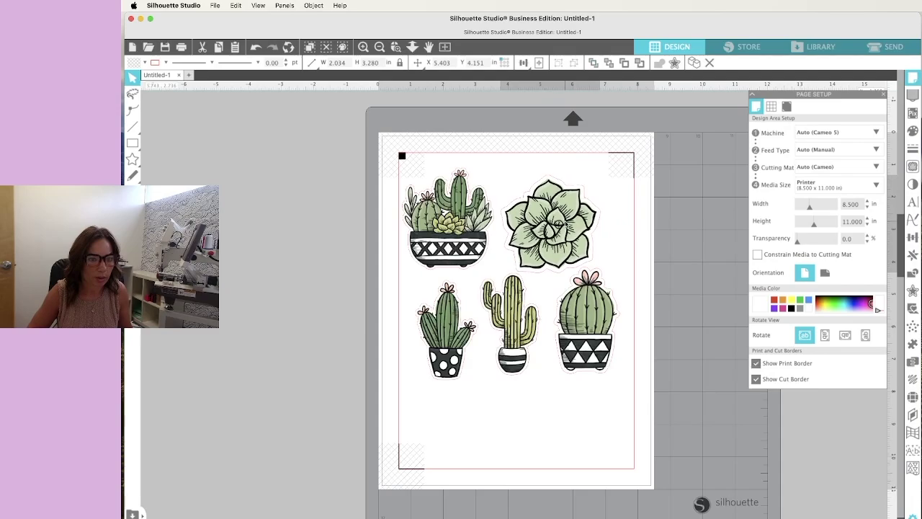
drag(448, 216, 456, 216)
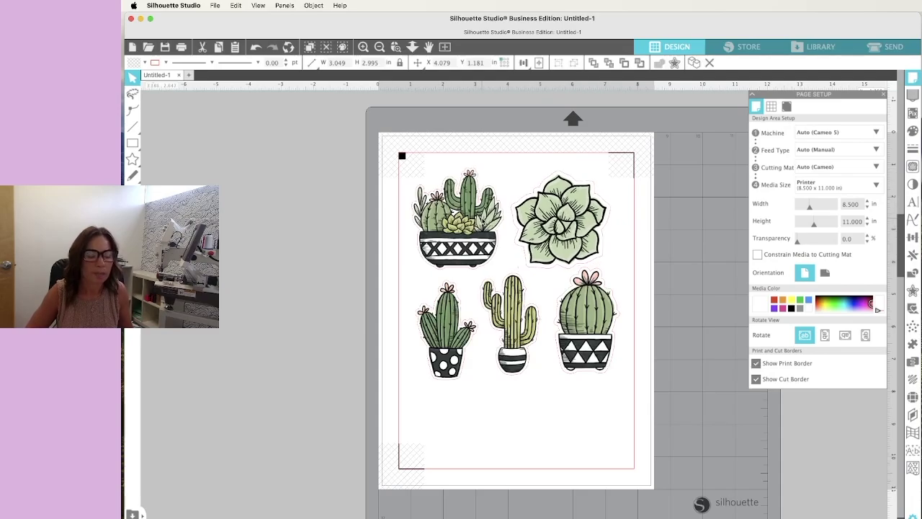